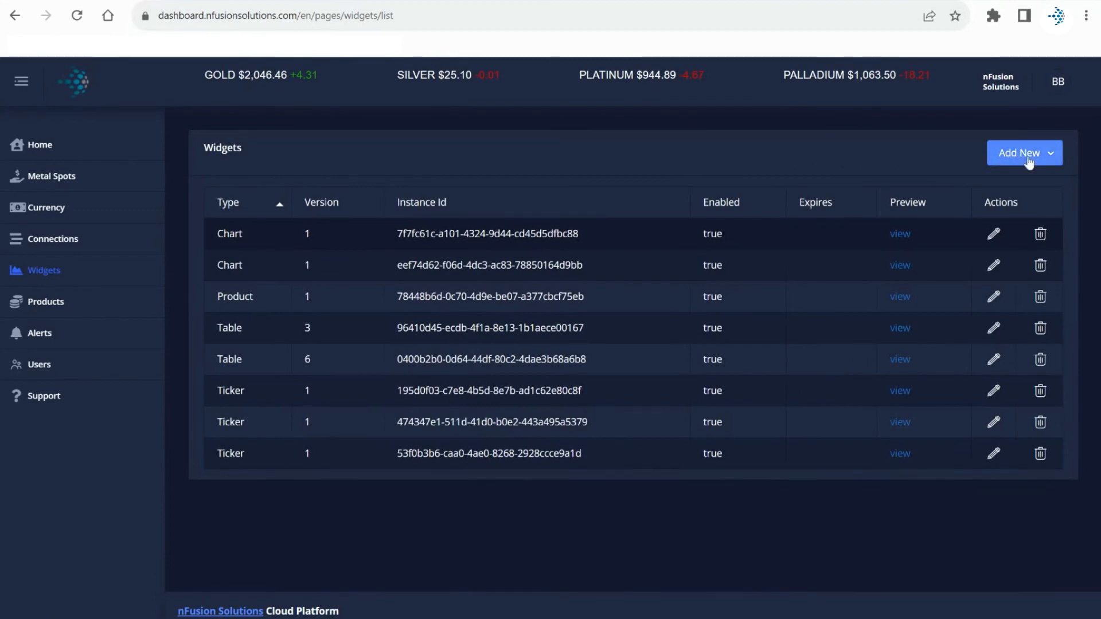
# Step: Start adding a new chart widget and set its version to 1
pyautogui.click(1030, 162)
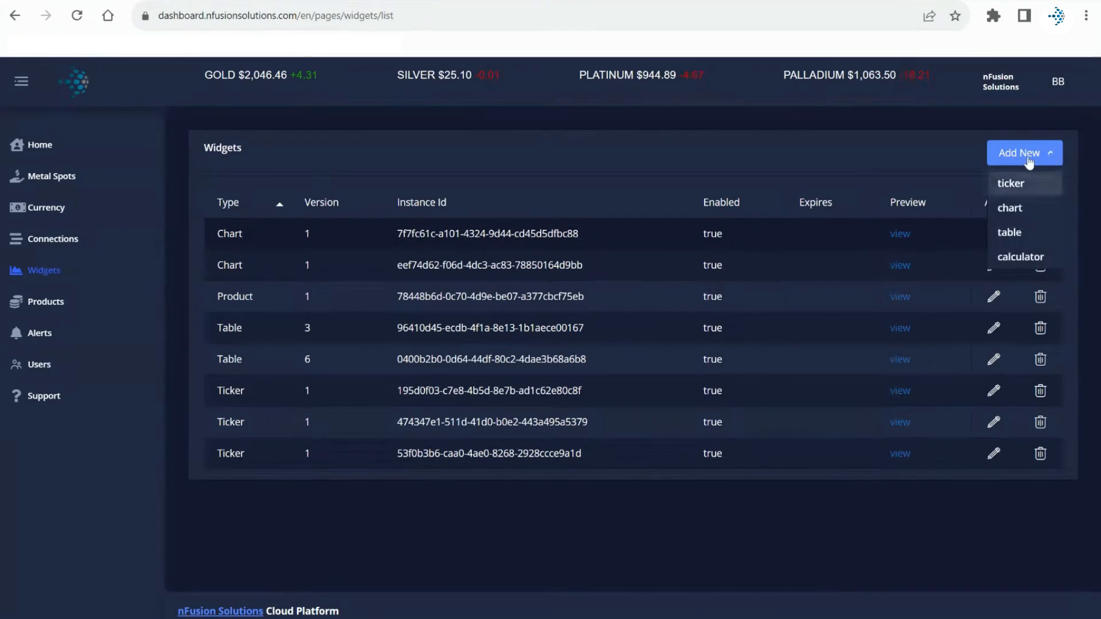
pyautogui.click(1026, 214)
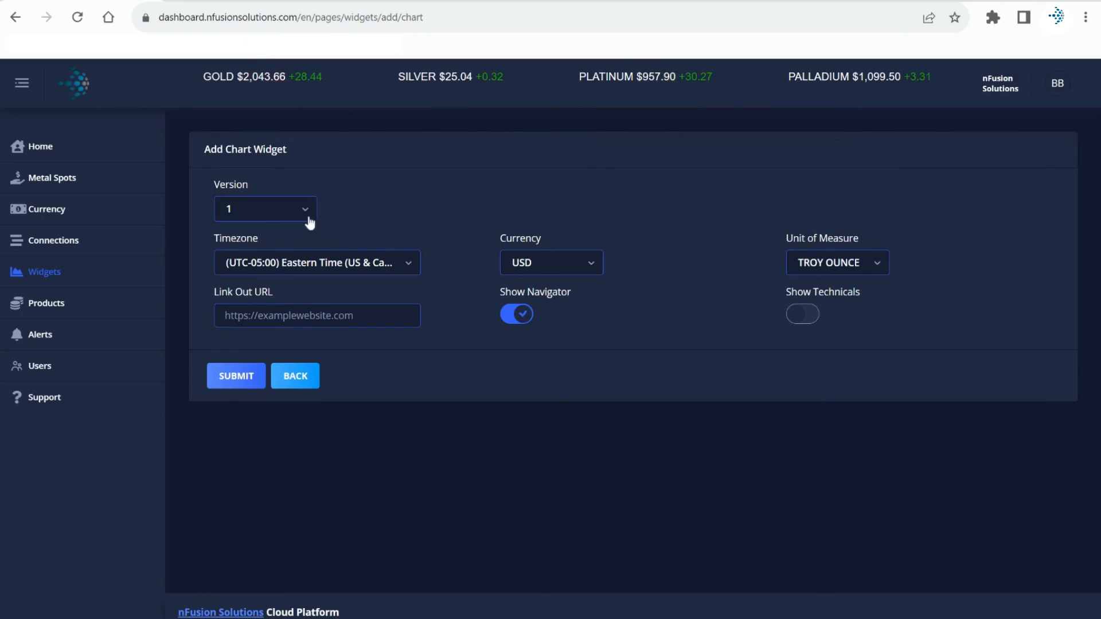
pyautogui.click(261, 220)
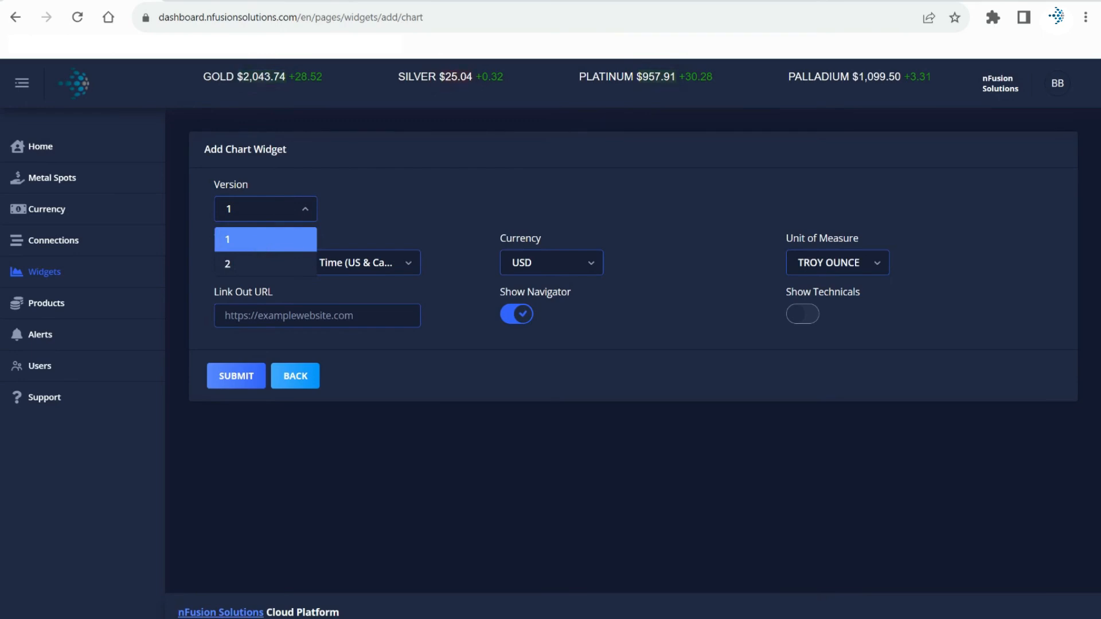
pyautogui.click(259, 248)
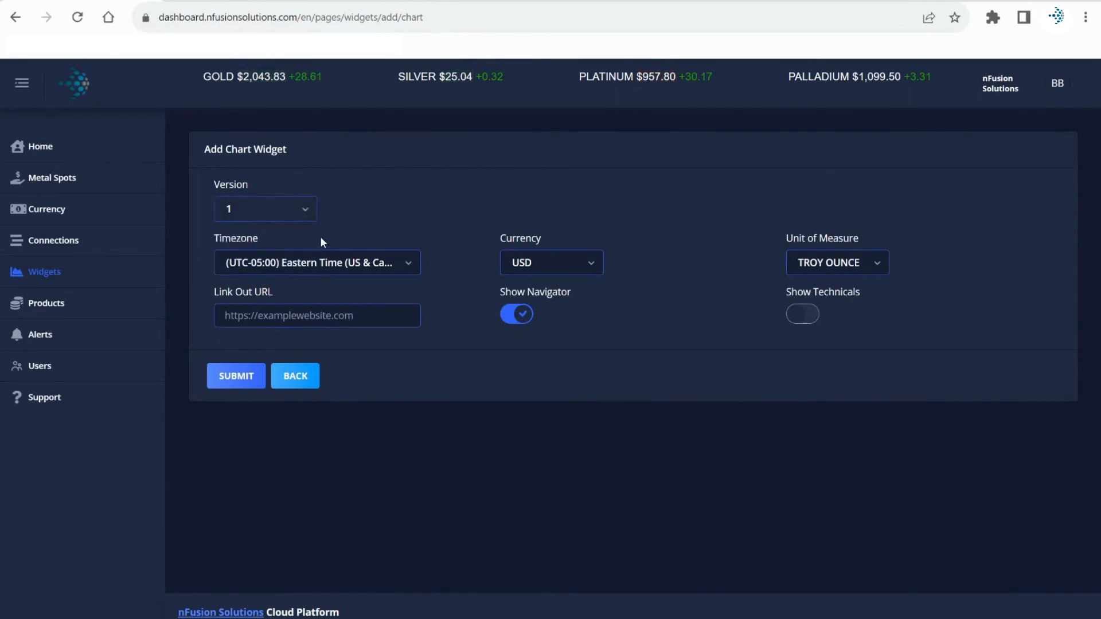
# Step: Set the chart widget's timezone to (UTC-05:00) Eastern Time (US & Canada)
pyautogui.click(369, 265)
pyautogui.scroll(-5, 349, 302)
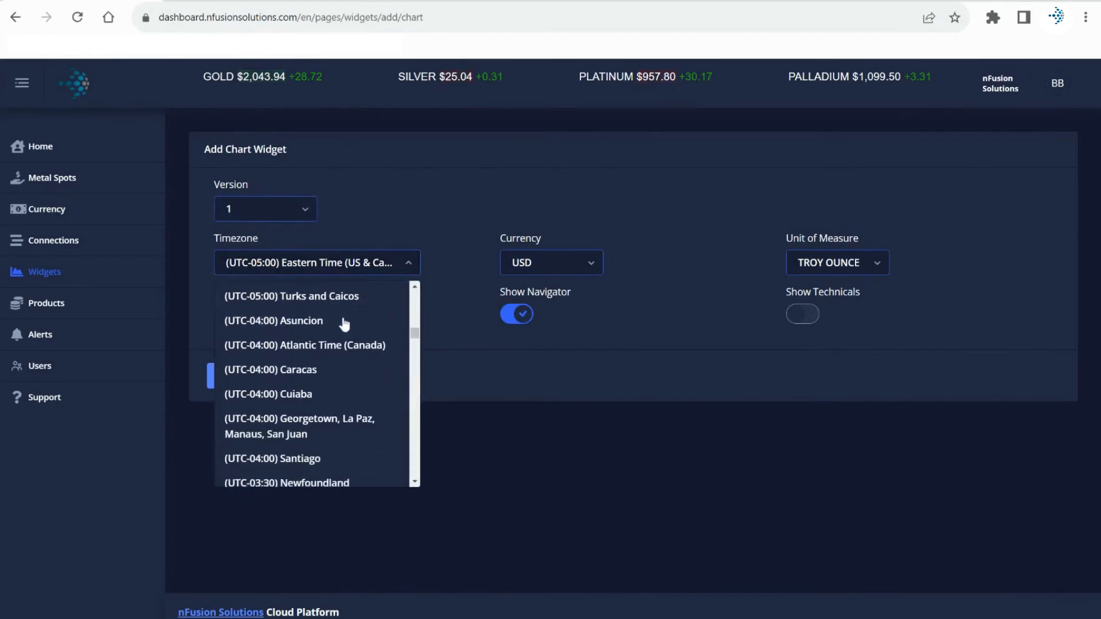
pyautogui.scroll(-5, 343, 326)
pyautogui.scroll(6, 343, 327)
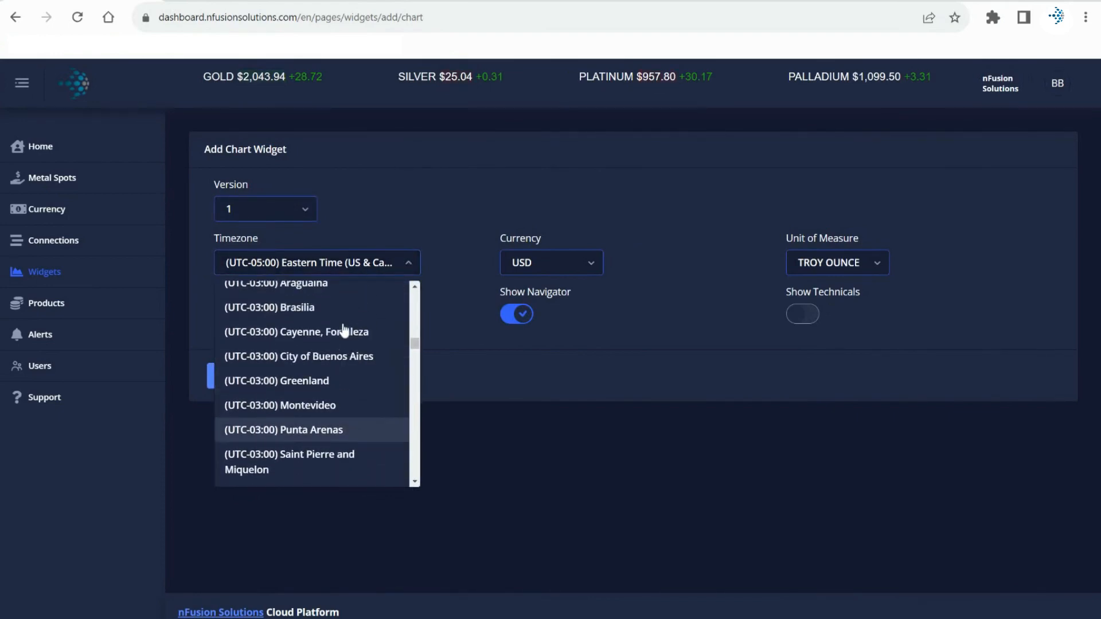
pyautogui.scroll(5, 344, 328)
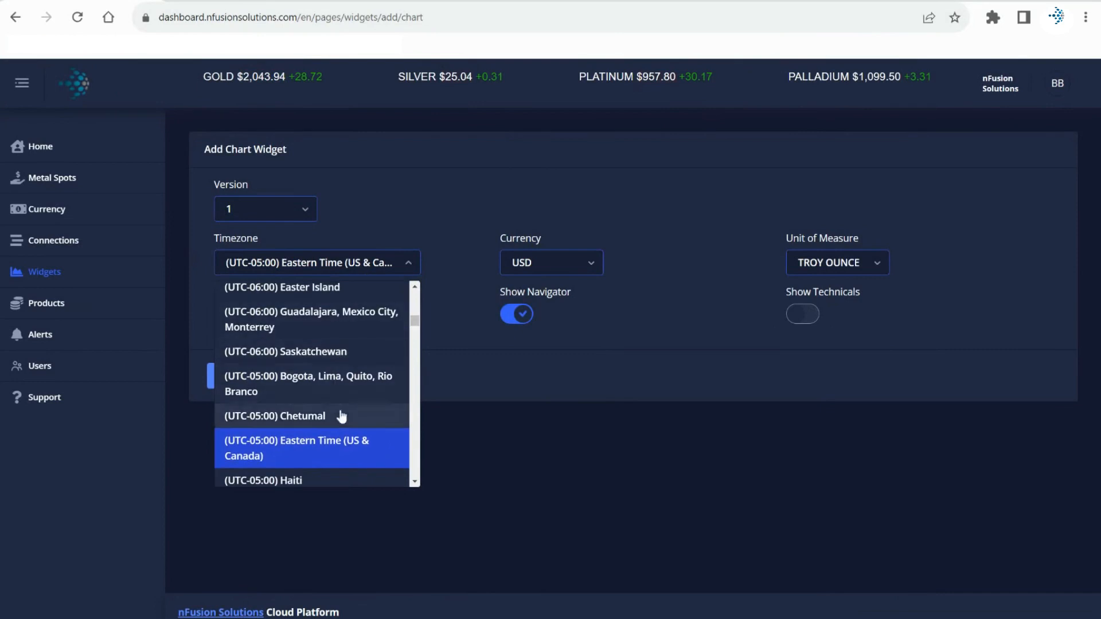
pyautogui.click(339, 445)
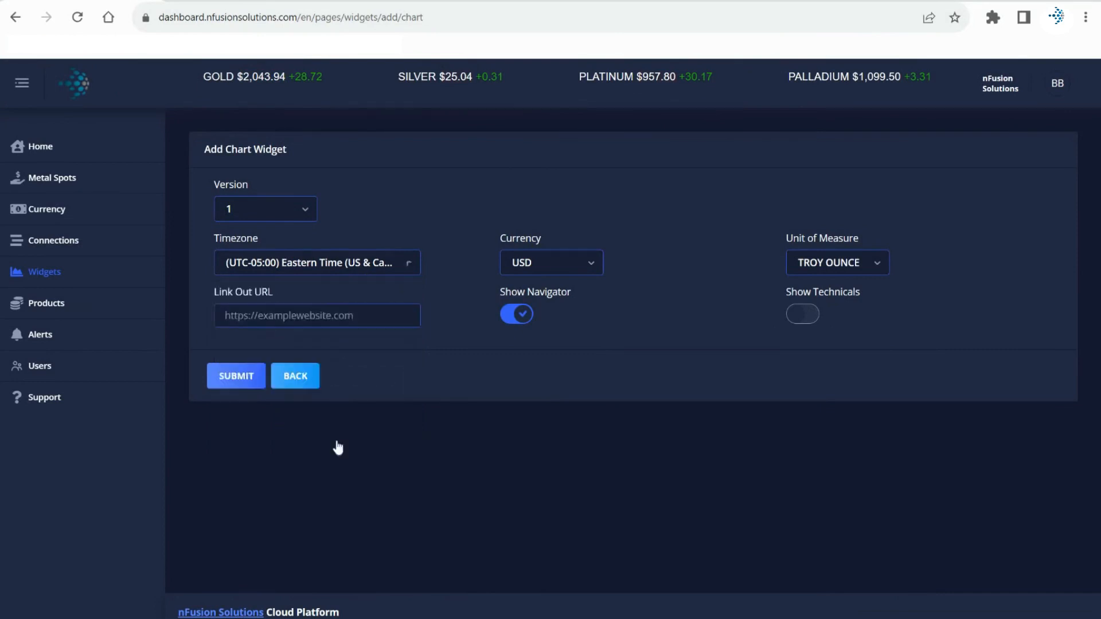
# Step: Set the chart widget's currency to USD and its unit of measure to TROY OUNCE
pyautogui.click(532, 269)
pyautogui.click(530, 292)
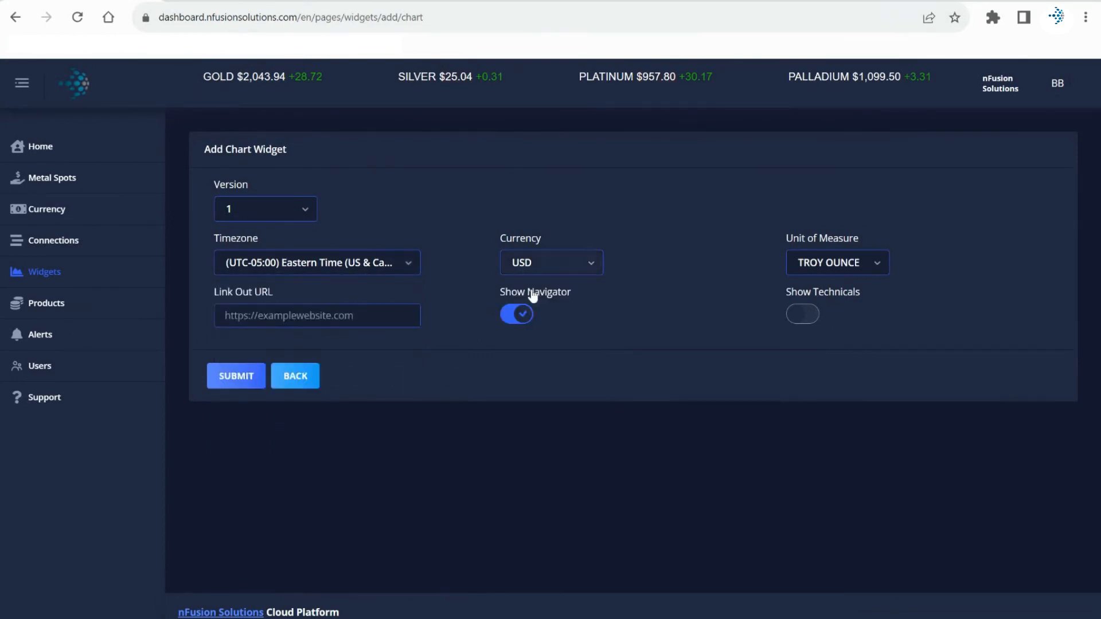
pyautogui.click(809, 265)
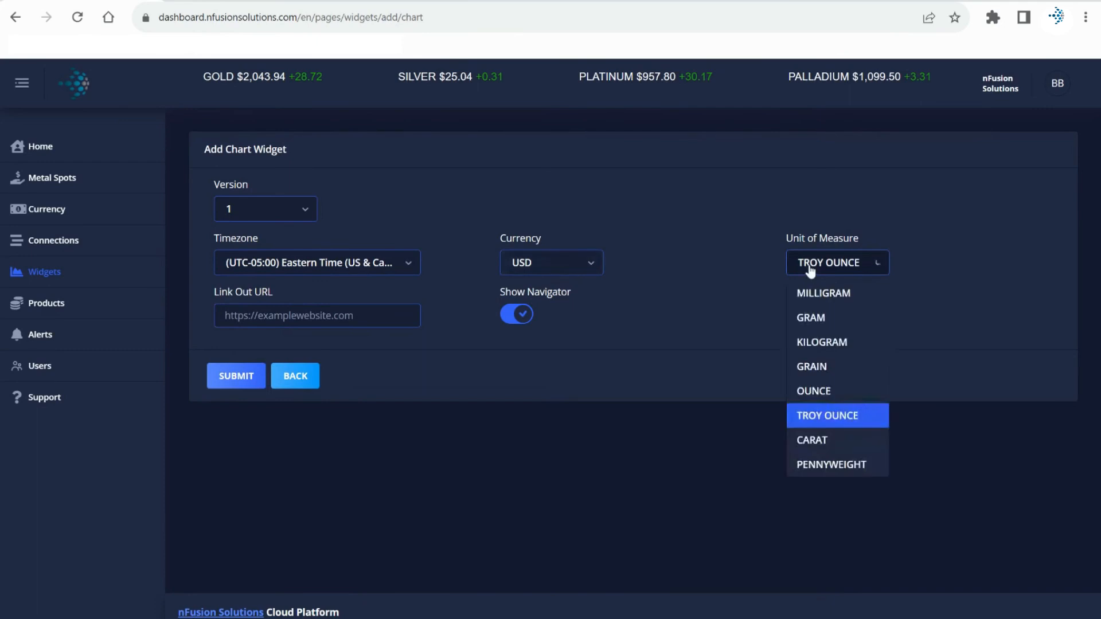
pyautogui.click(827, 418)
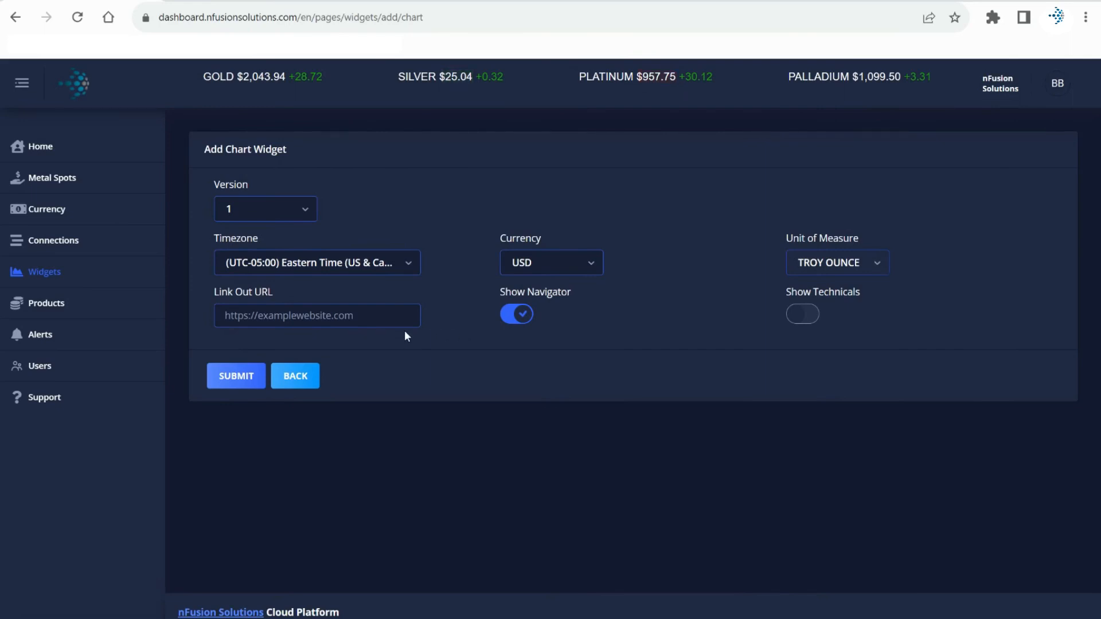
pyautogui.click(317, 315)
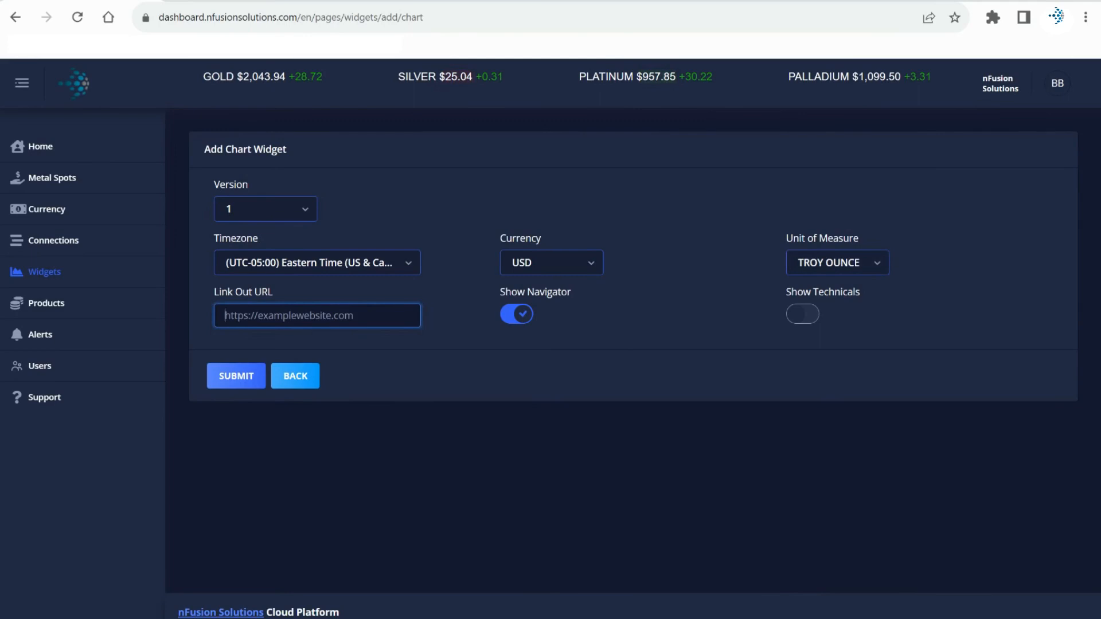
pyautogui.click(442, 320)
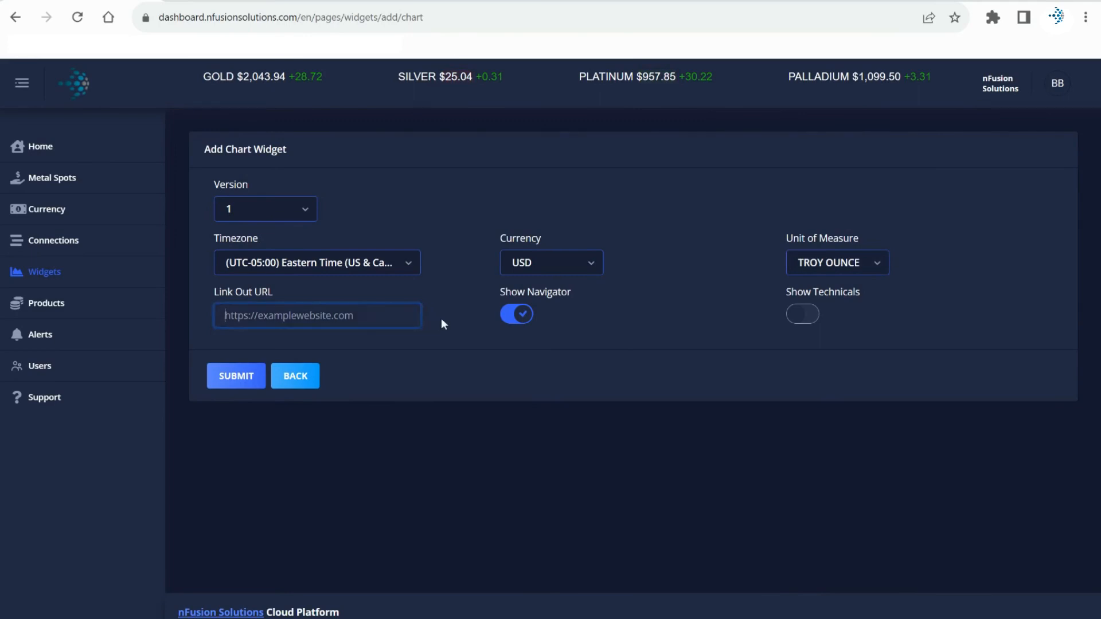
pyautogui.click(442, 319)
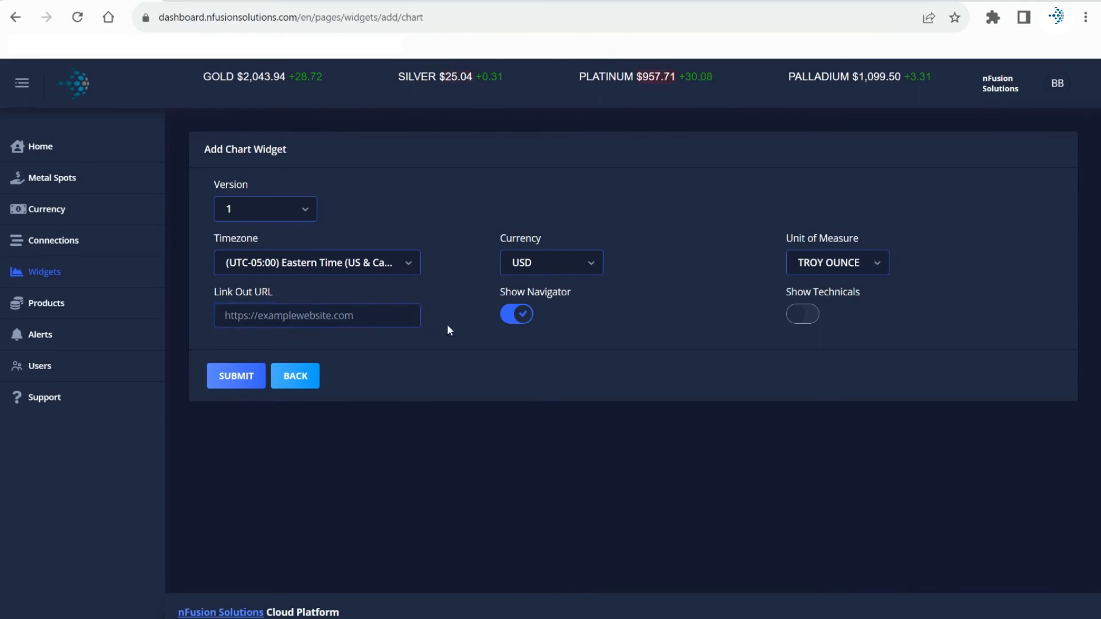
# Step: Submit the chart widget with Show Navigator enabled and Show Technicals disabled
pyautogui.click(521, 325)
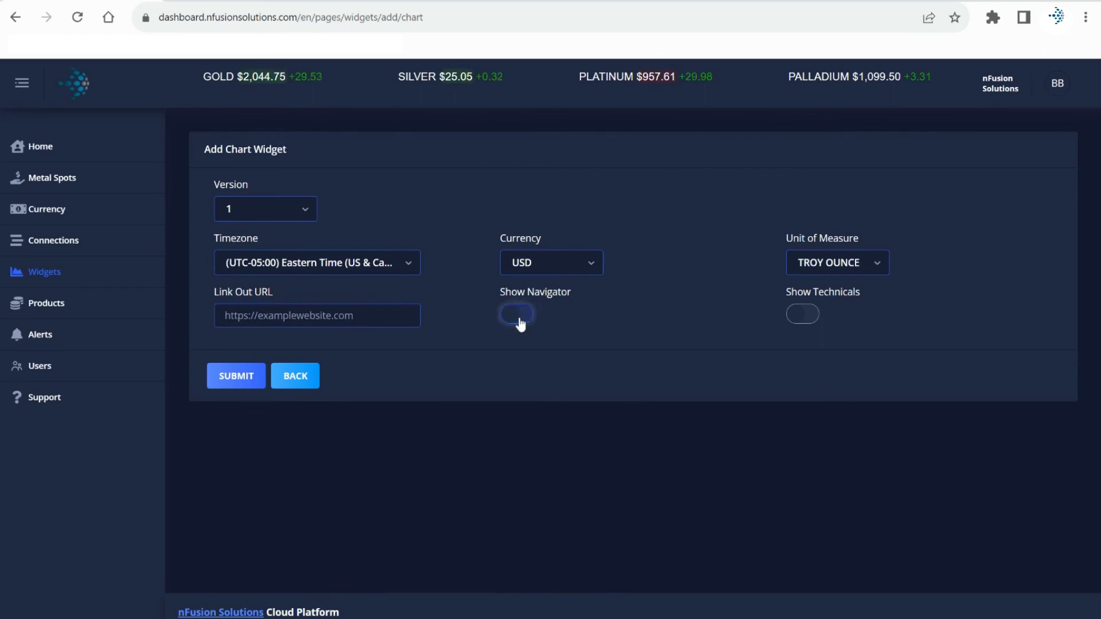
pyautogui.click(520, 320)
pyautogui.click(808, 320)
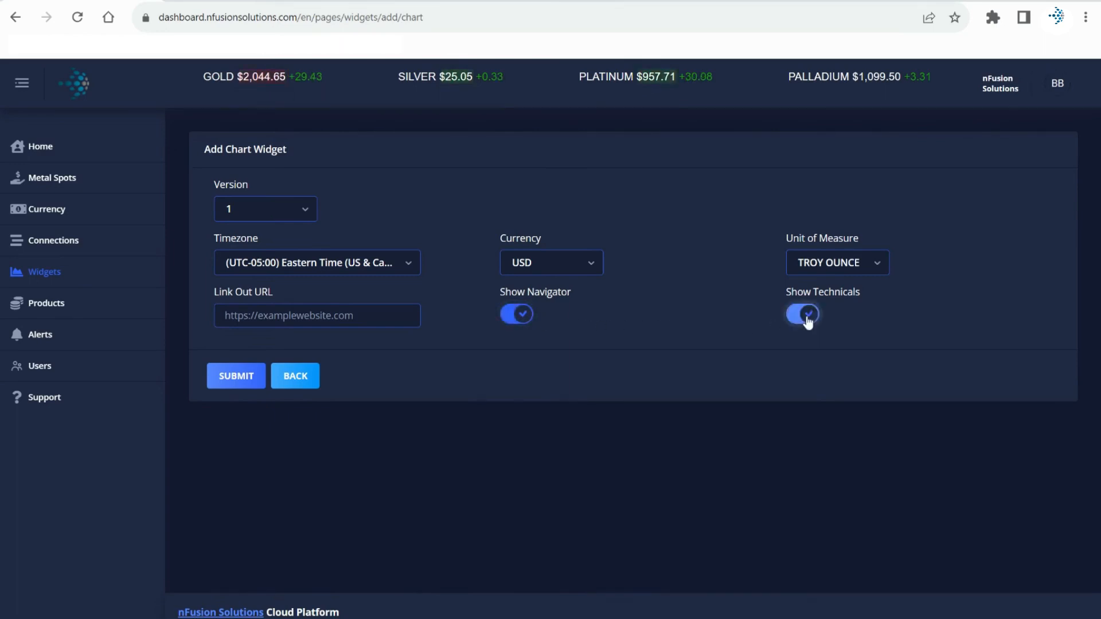
pyautogui.click(808, 320)
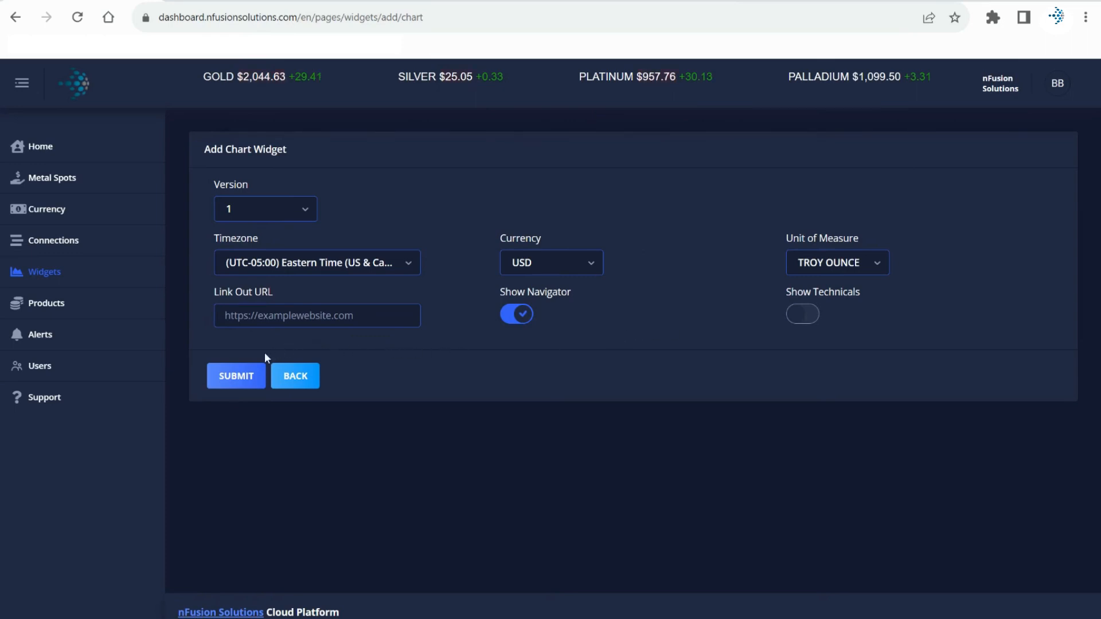
pyautogui.click(238, 388)
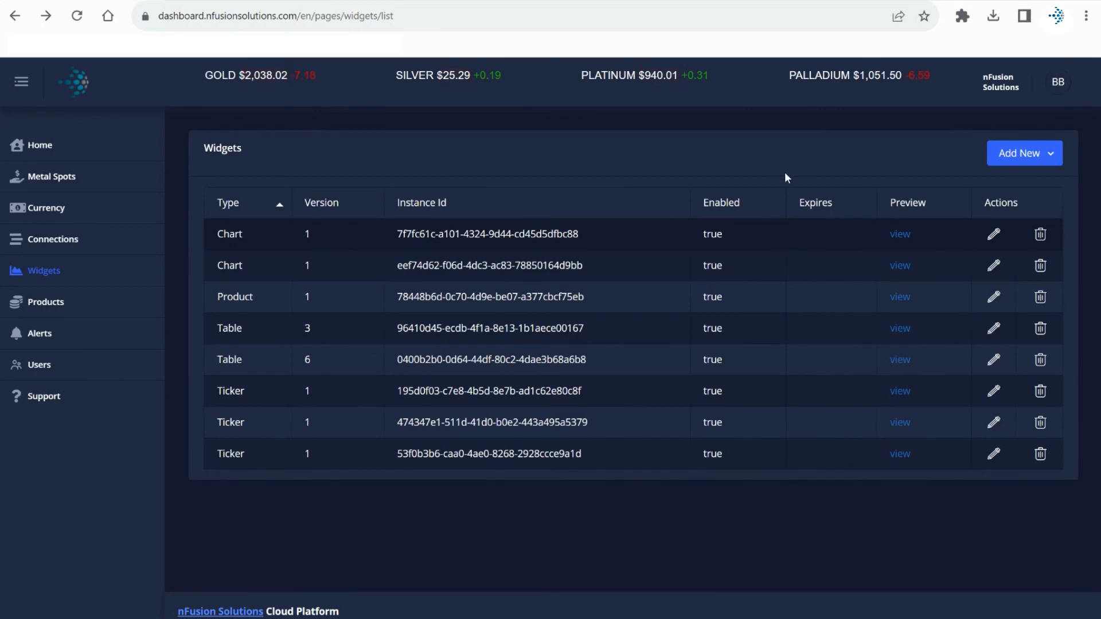
# Step: Preview the first chart widget in the list, view its silver, platinum, palladium and gold charts, and return to the widget list
pyautogui.click(900, 236)
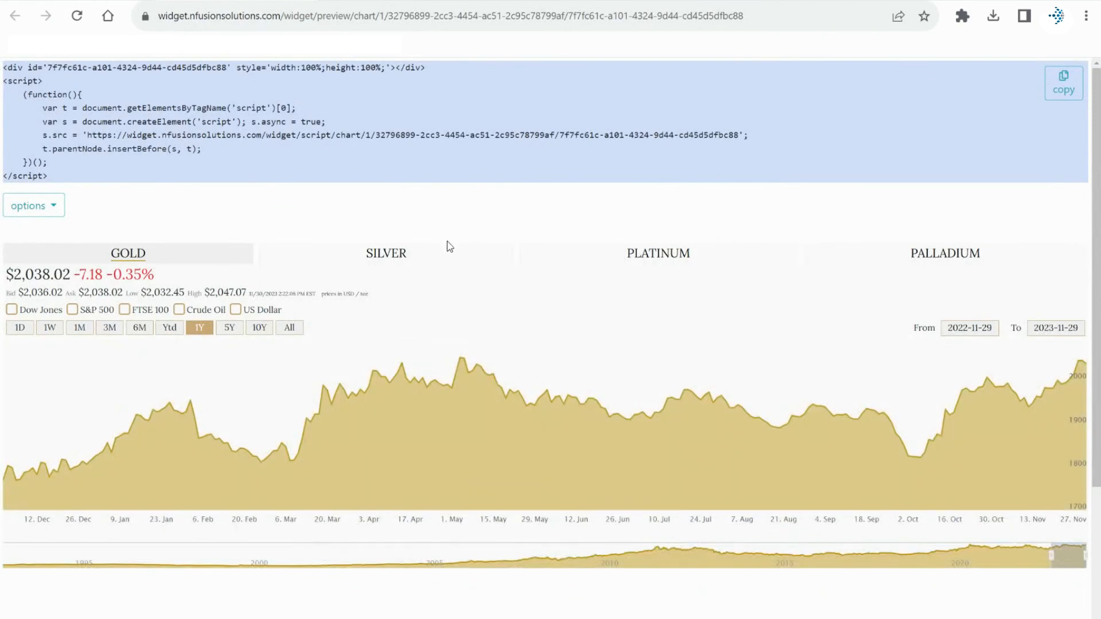
pyautogui.click(413, 265)
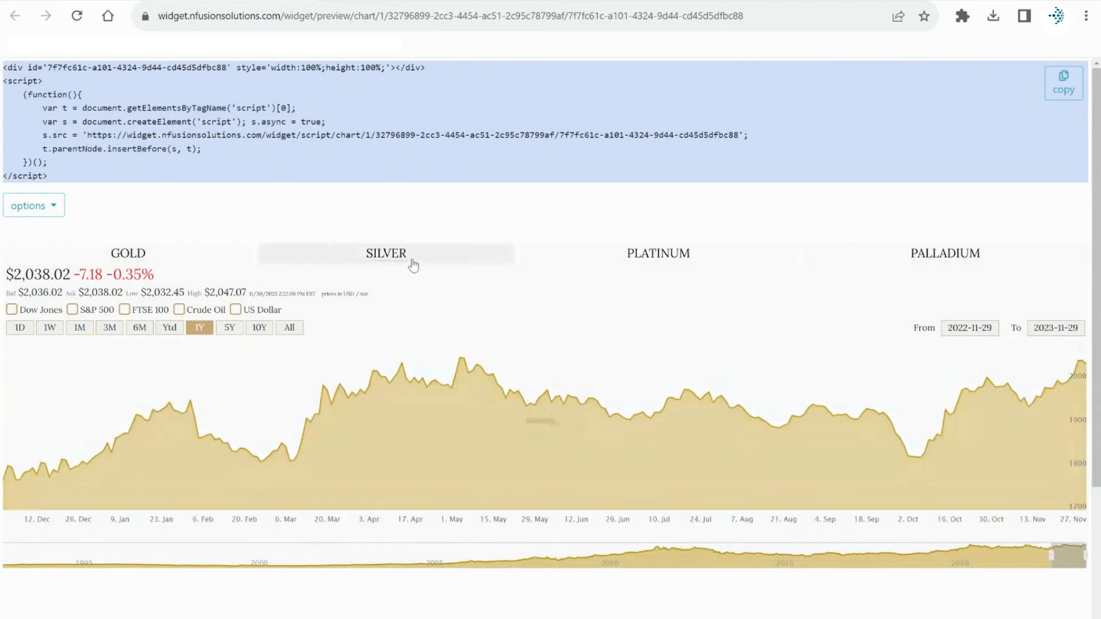
pyautogui.click(554, 257)
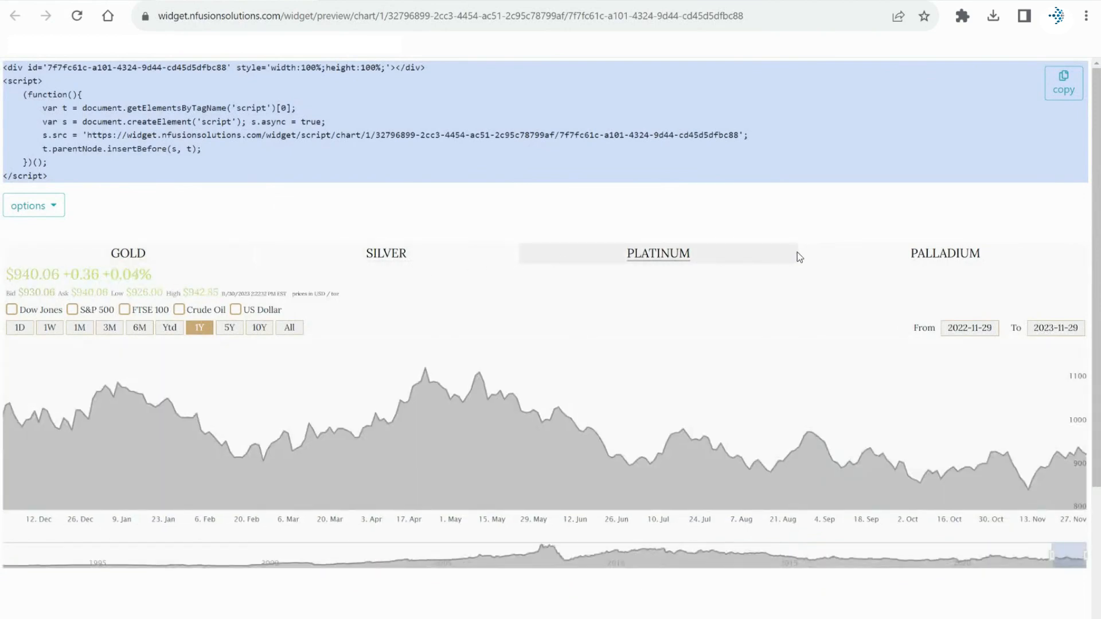
pyautogui.click(822, 256)
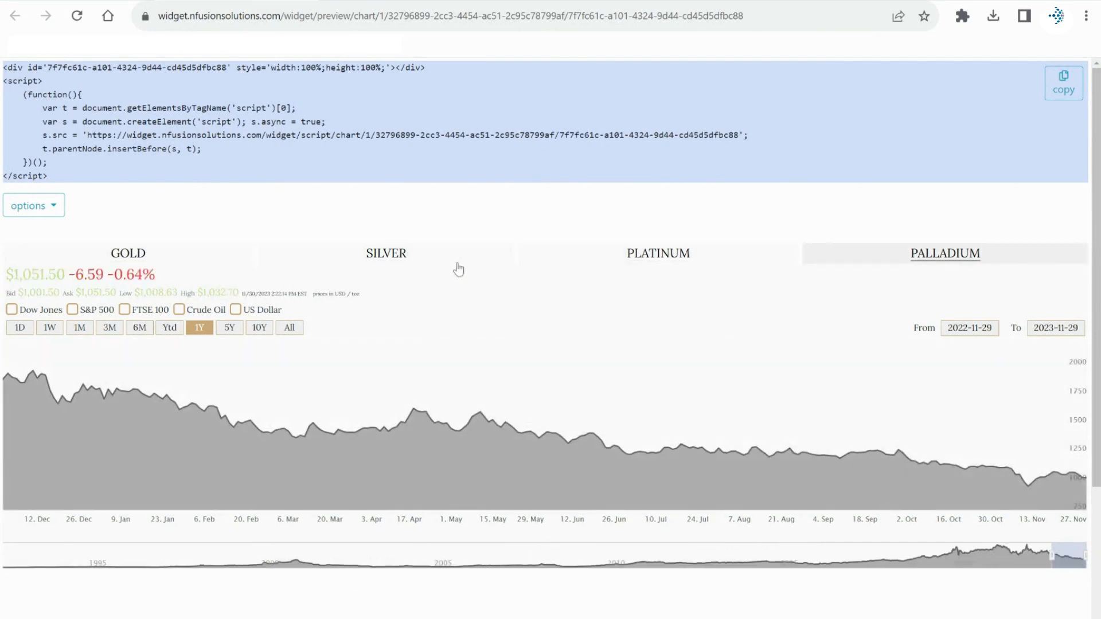
pyautogui.click(229, 262)
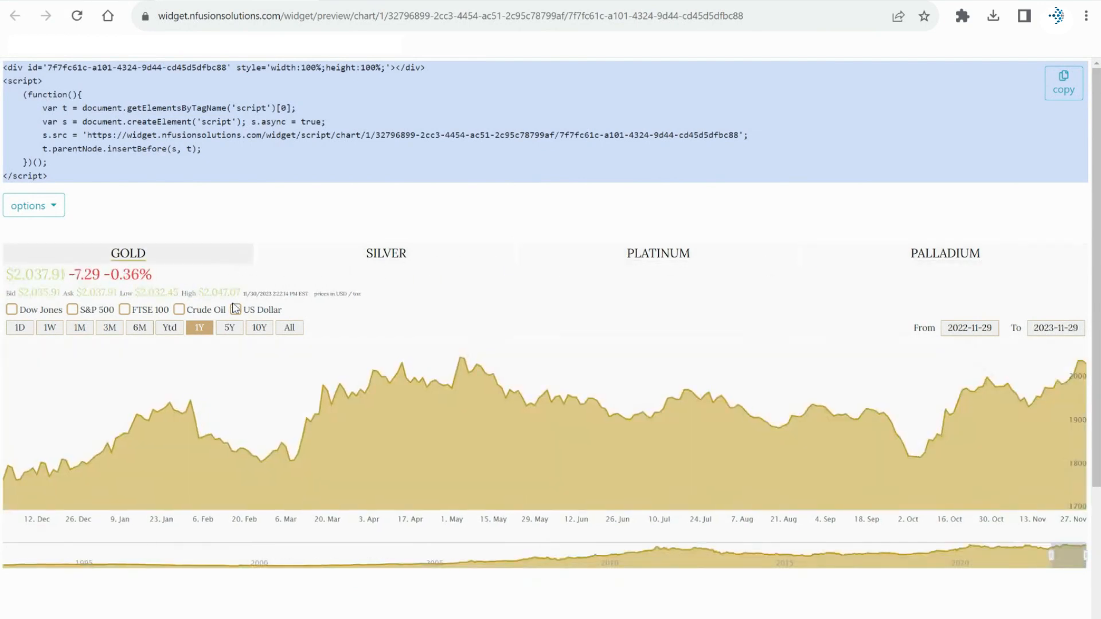
pyautogui.click(304, 0)
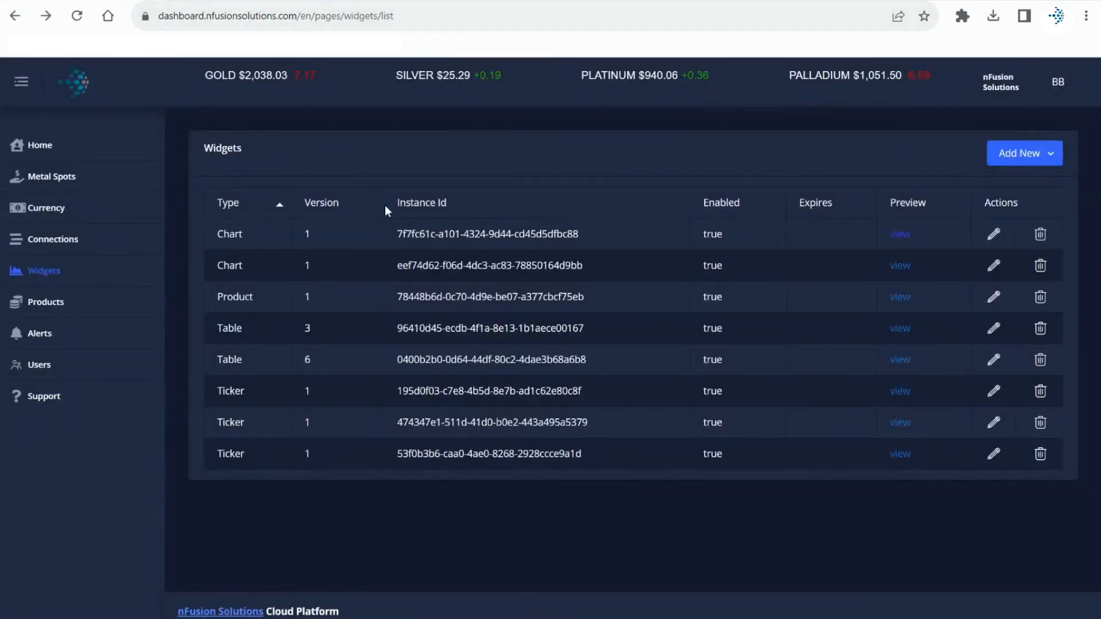
# Step: Upload chart.css as the custom CSS of the first chart widget and return to the widget list
pyautogui.click(993, 236)
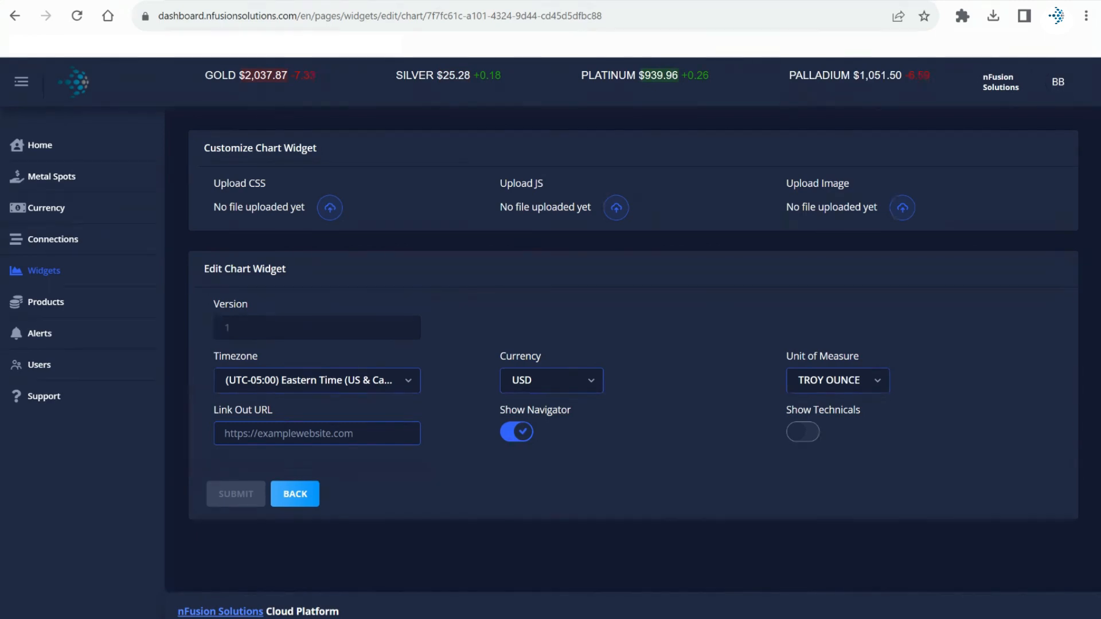
pyautogui.click(331, 214)
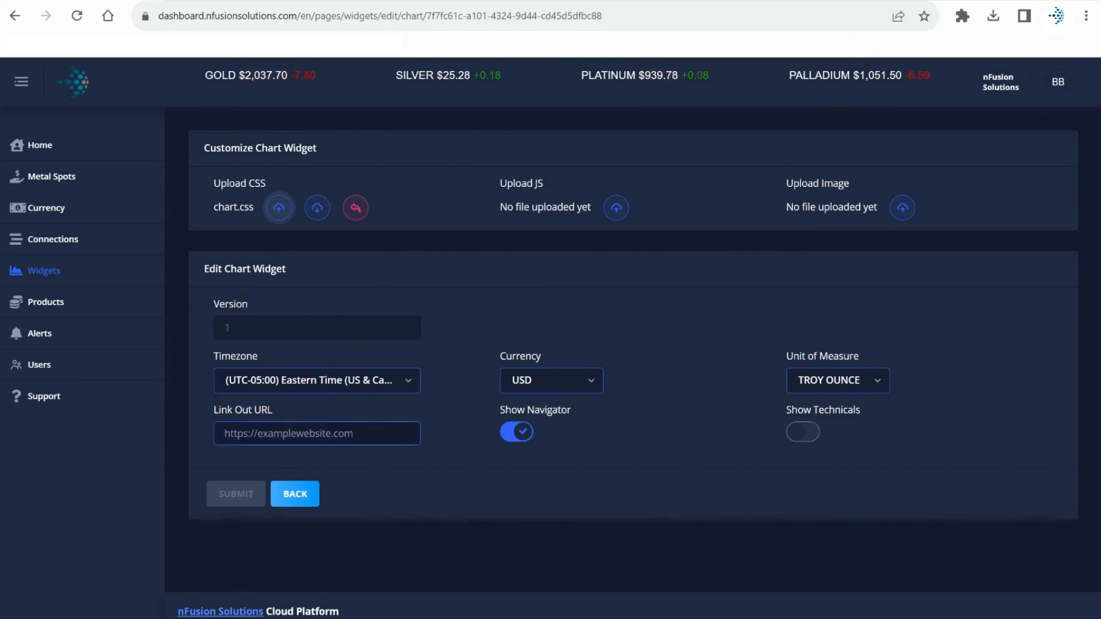
pyautogui.click(297, 497)
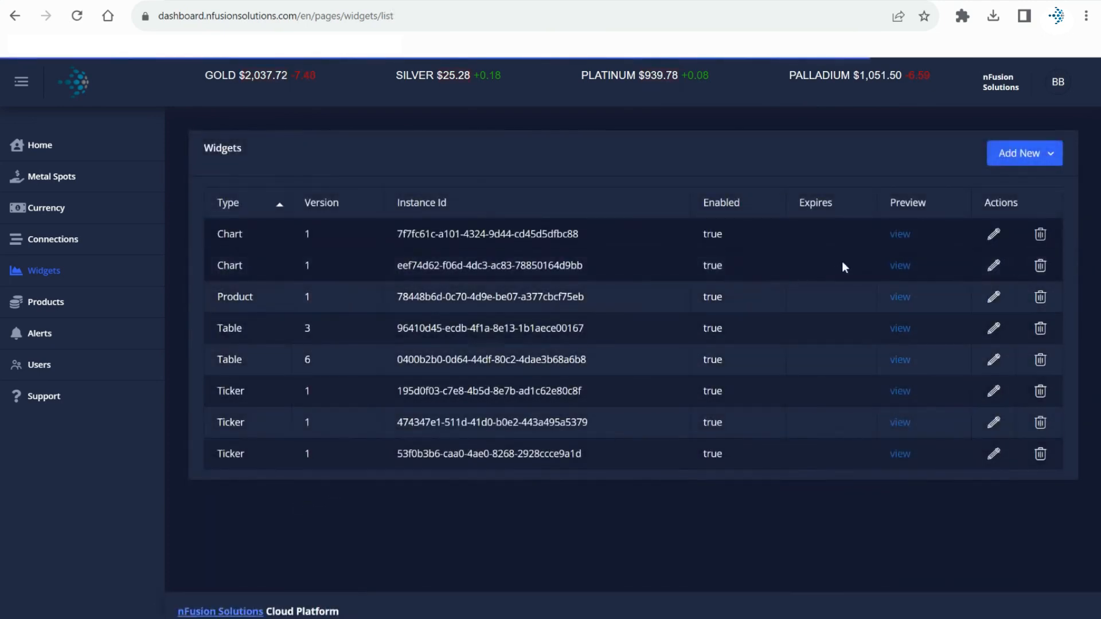
# Step: Preview the first chart widget to examine its chart with the custom CSS applied
pyautogui.click(901, 235)
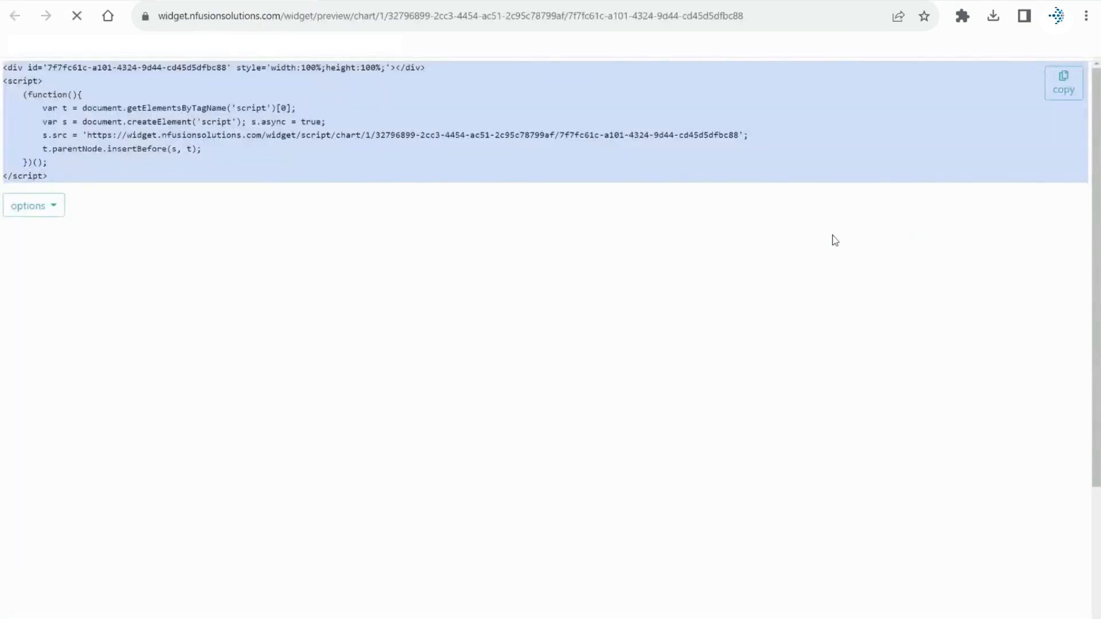
pyautogui.scroll(-1, 497, 182)
pyautogui.scroll(-1, 497, 185)
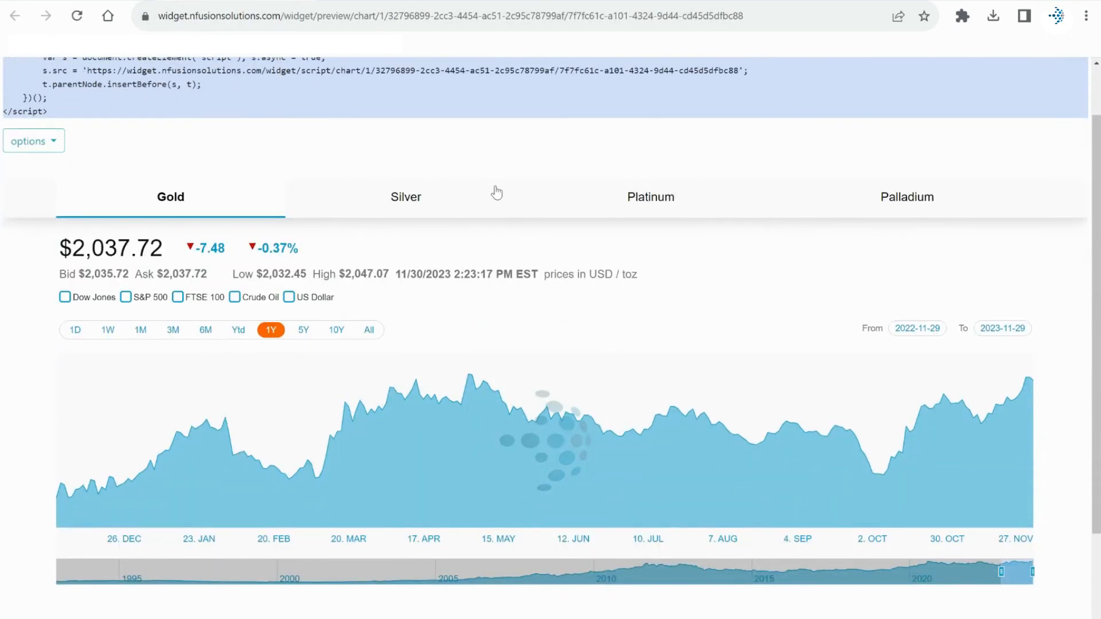
pyautogui.scroll(-1, 480, 250)
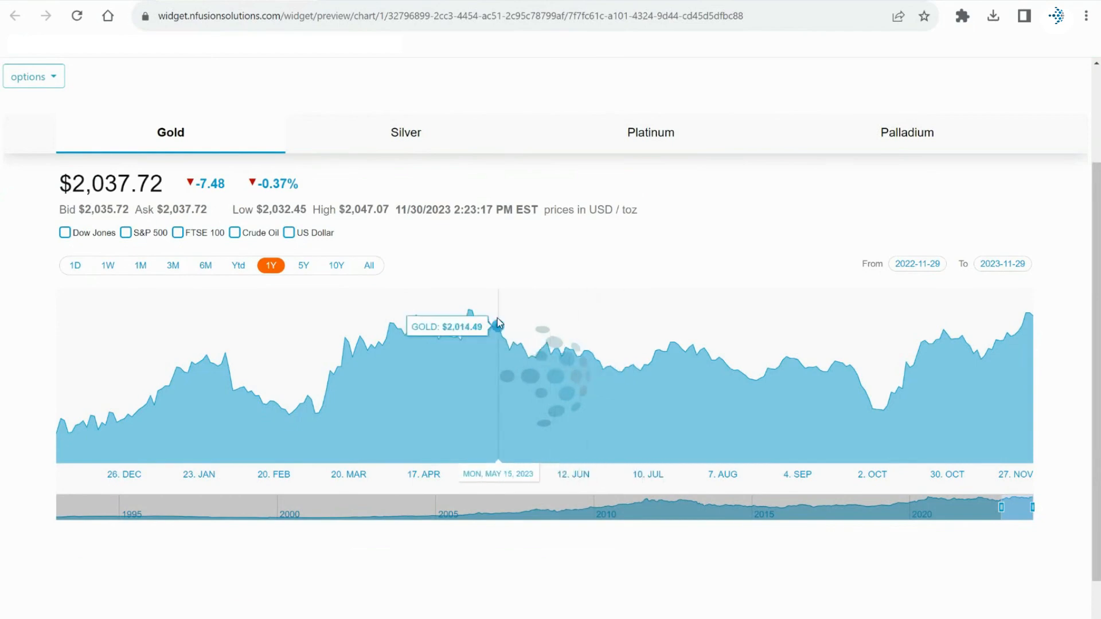
pyautogui.click(402, 153)
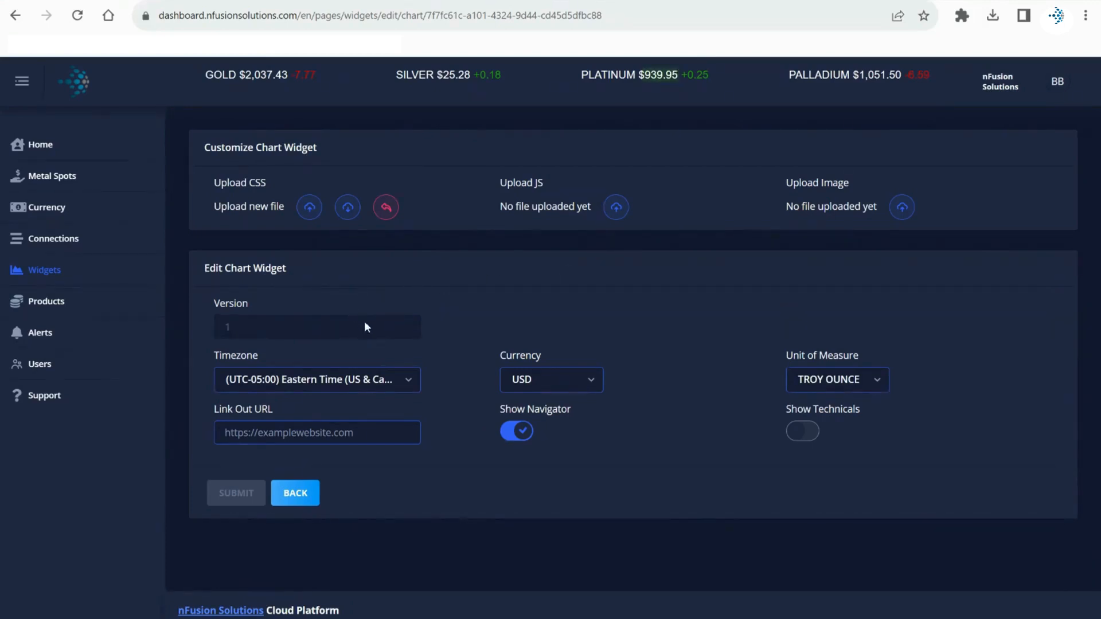
pyautogui.click(400, 379)
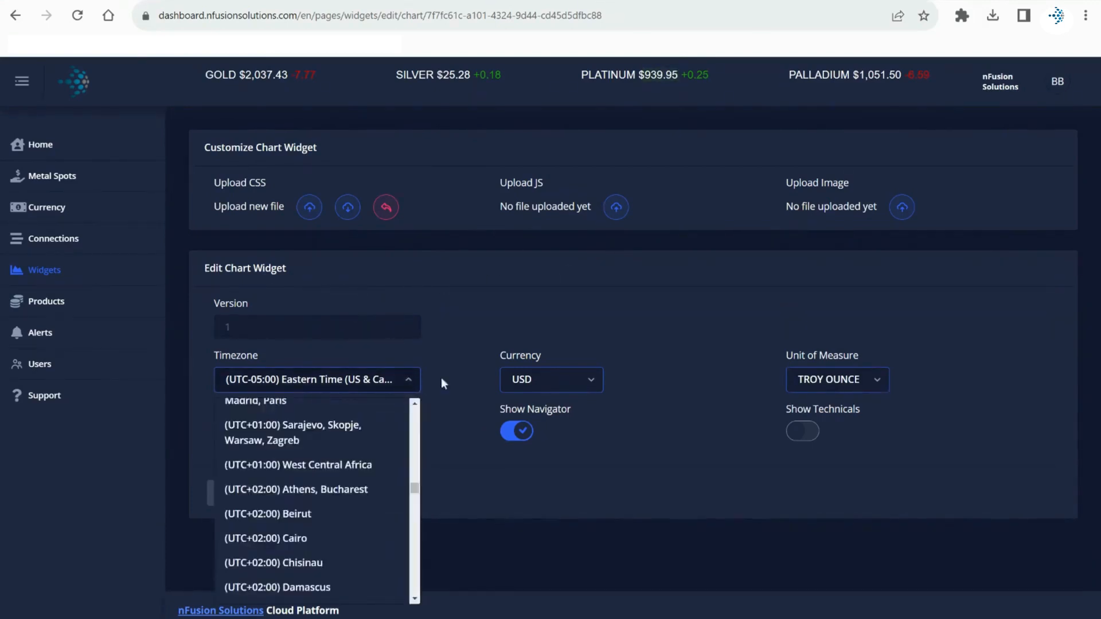
pyautogui.click(464, 361)
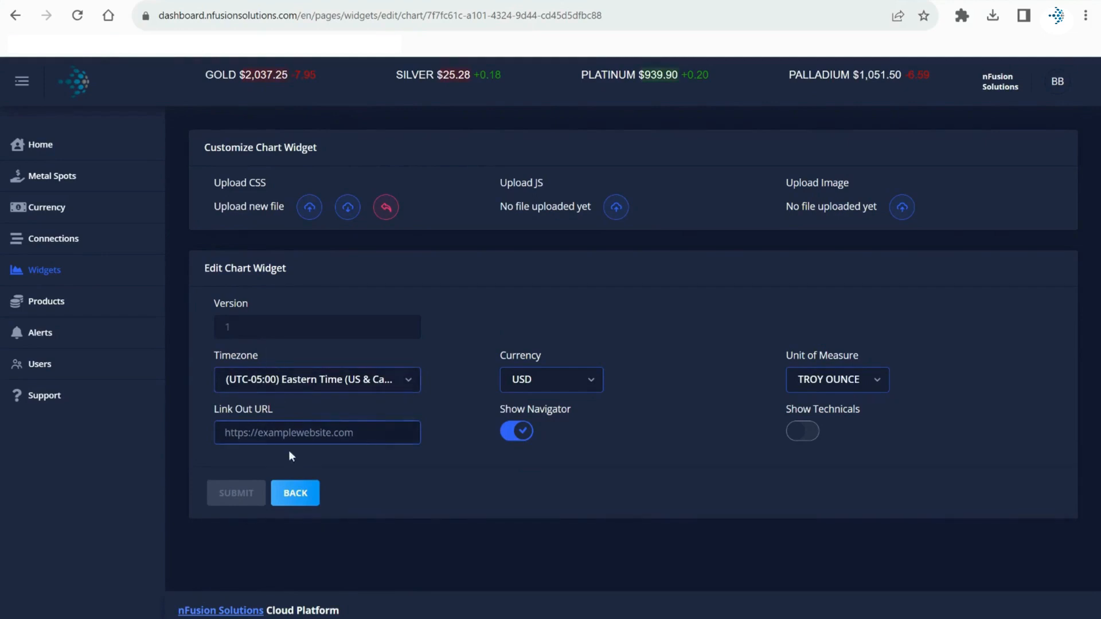
pyautogui.click(296, 495)
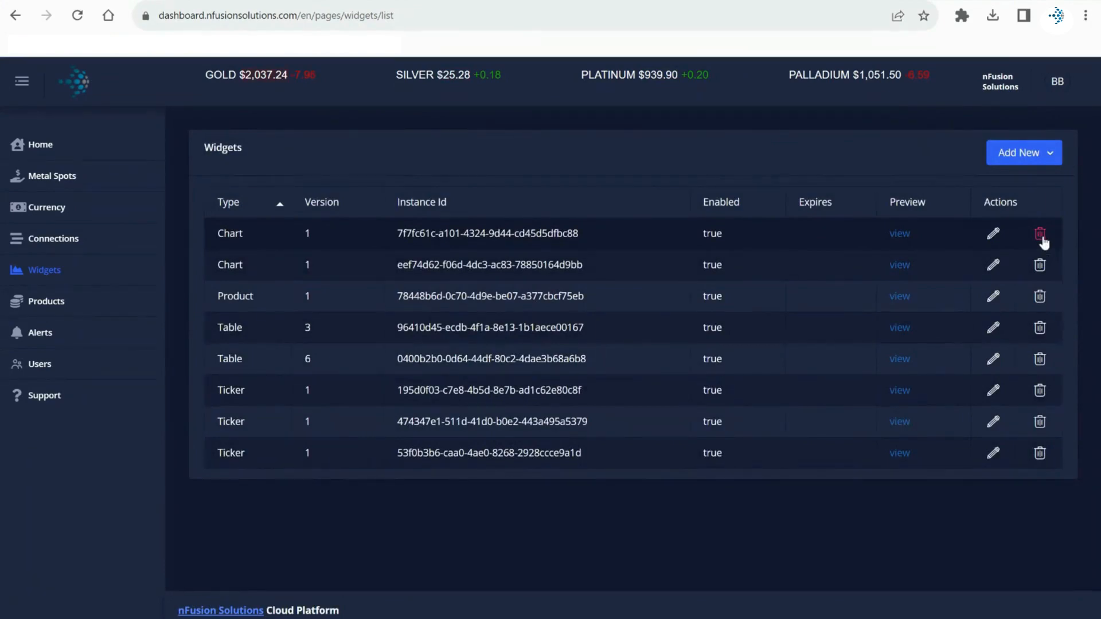
# Step: Change the first chart widget's currency to EUR and submit the update
pyautogui.click(994, 235)
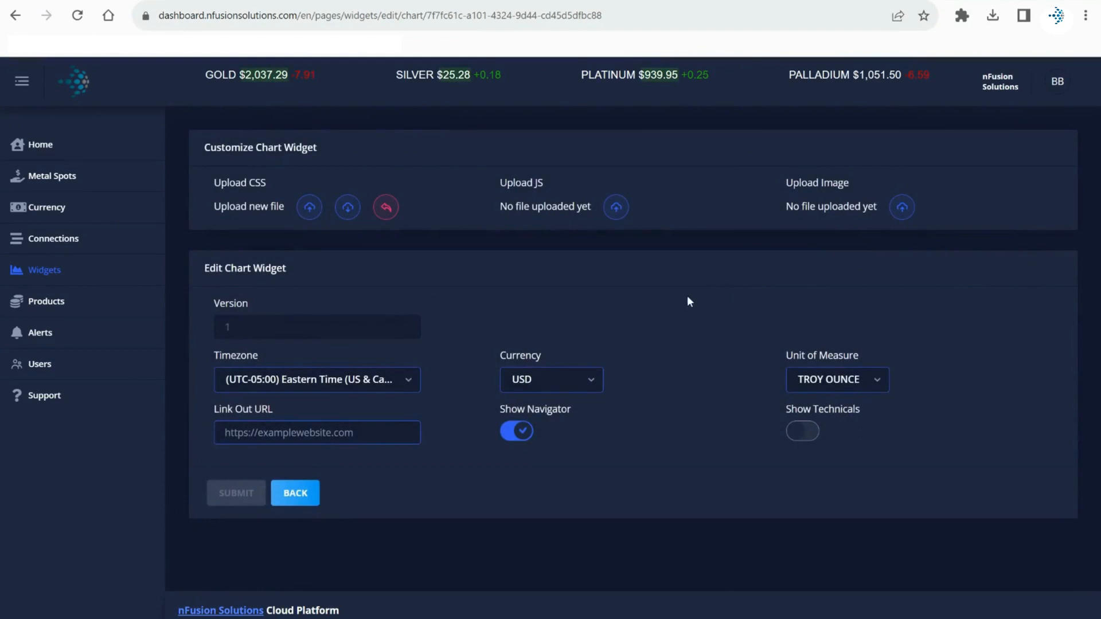
pyautogui.click(589, 379)
pyautogui.click(561, 461)
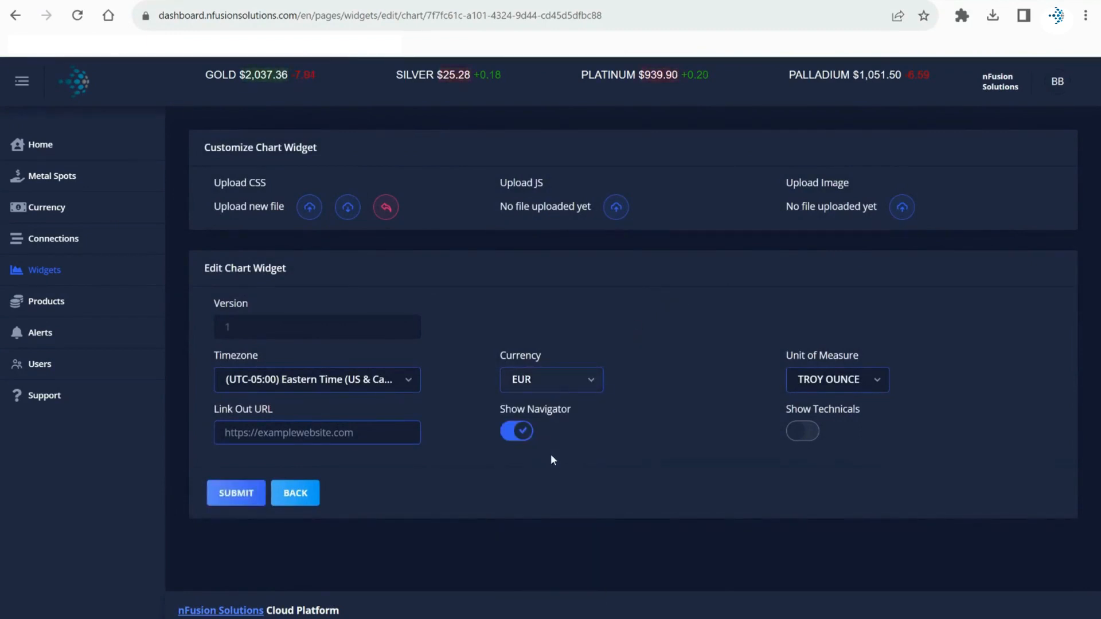
pyautogui.click(237, 501)
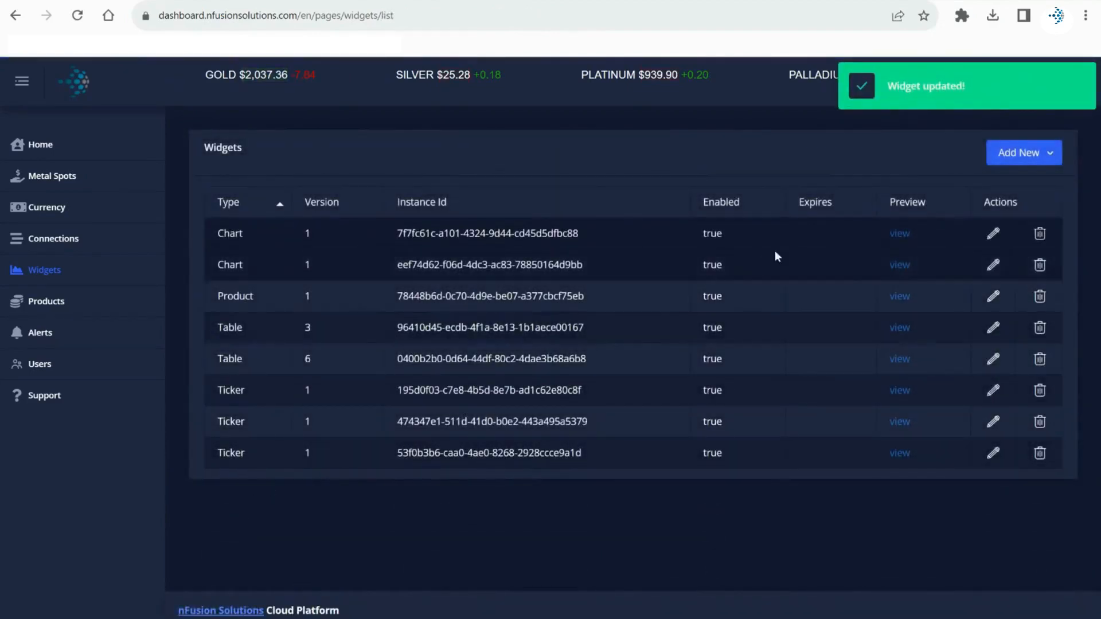
# Step: Preview the first chart widget to examine its gold prices and chart in the updated currency
pyautogui.click(902, 236)
pyautogui.scroll(-3, 187, 223)
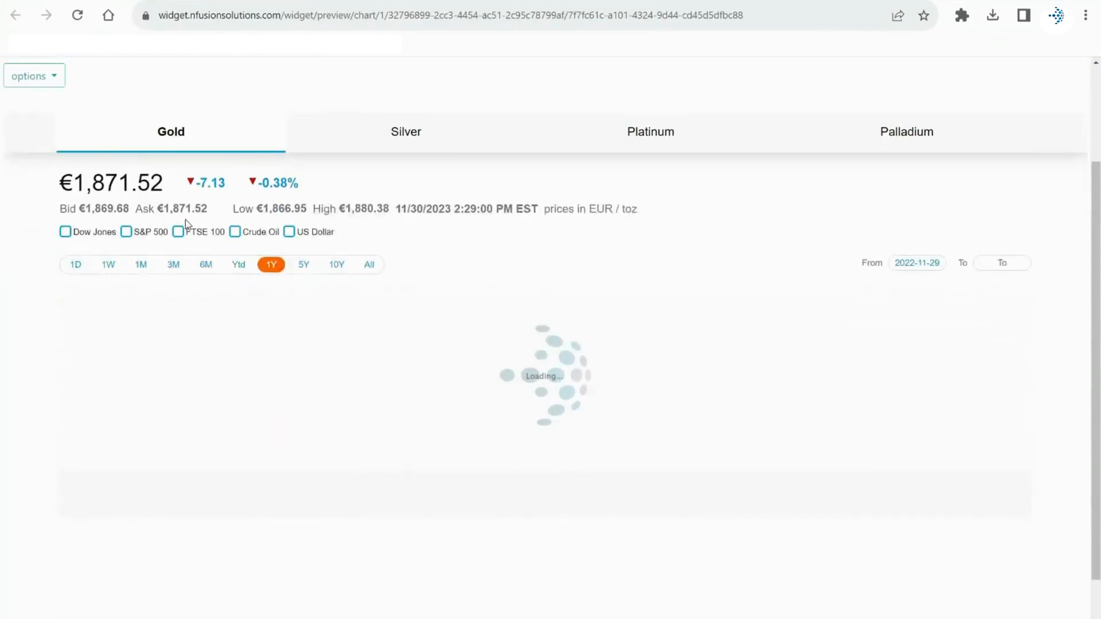
pyautogui.scroll(3, 184, 221)
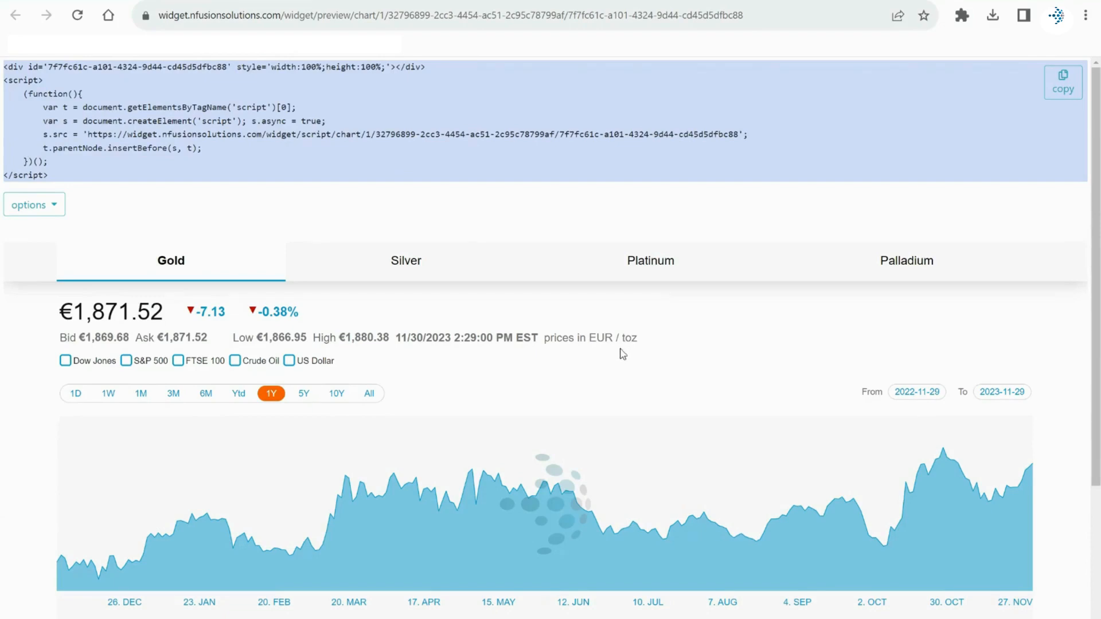
pyautogui.scroll(-1, 590, 164)
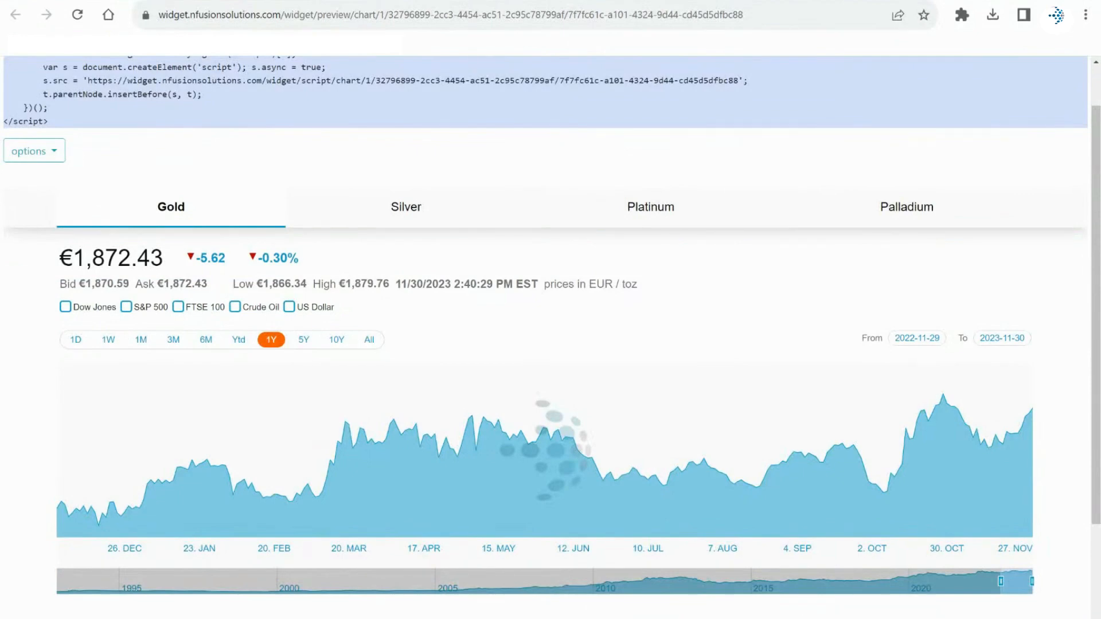
# Step: Show the preview's embed options and set the symbols parameter to gold, silver and Gold/Silver
pyautogui.click(46, 163)
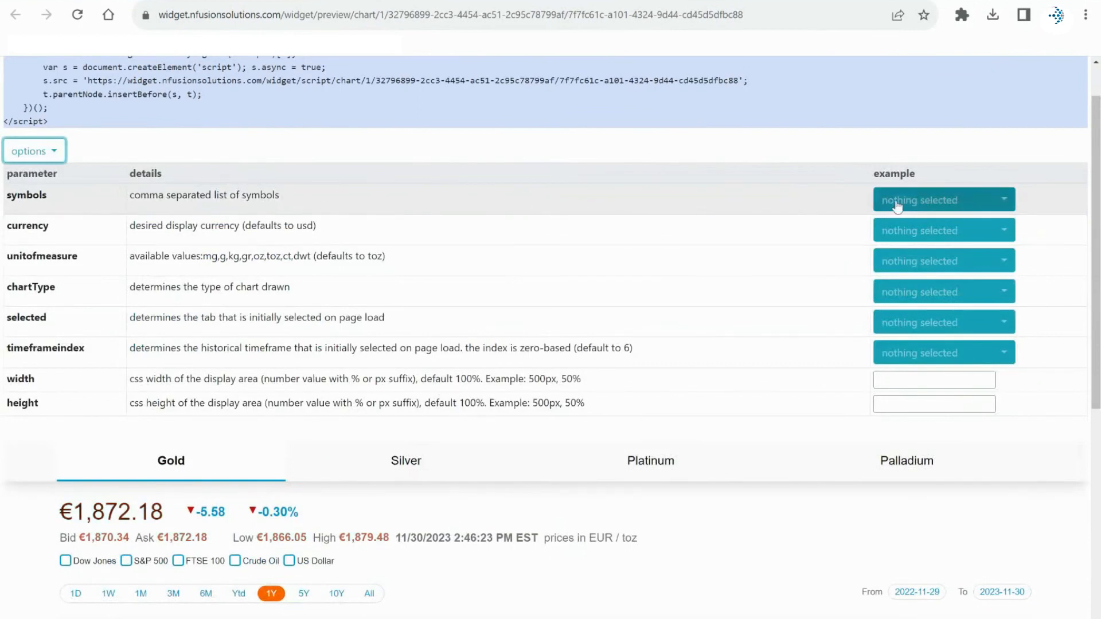
pyautogui.click(966, 207)
pyautogui.scroll(-1, 966, 210)
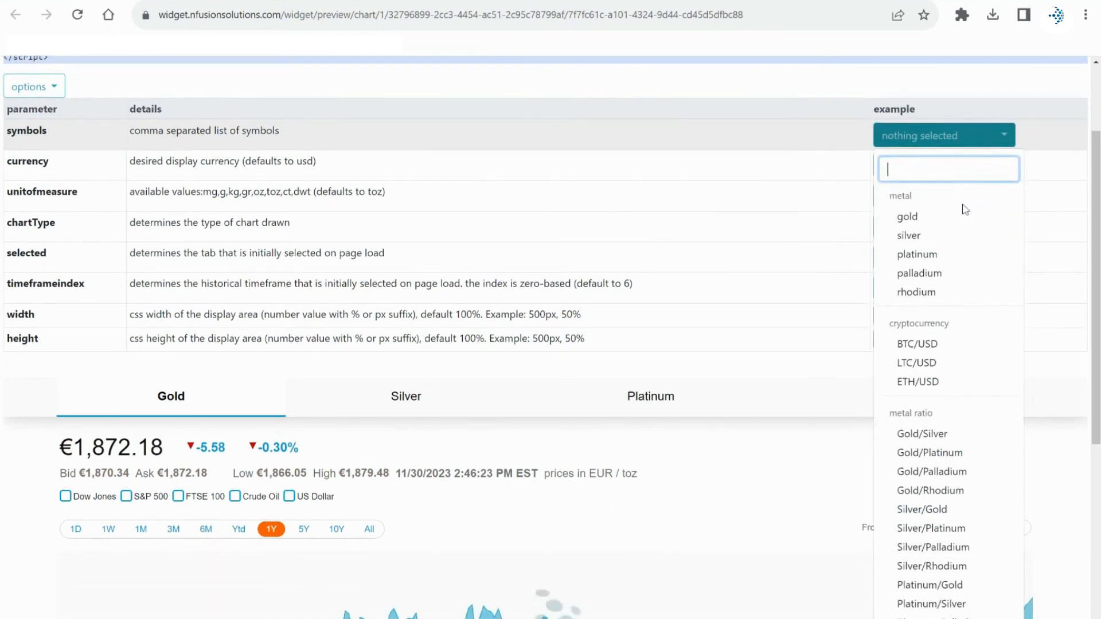
pyautogui.scroll(-1, 966, 210)
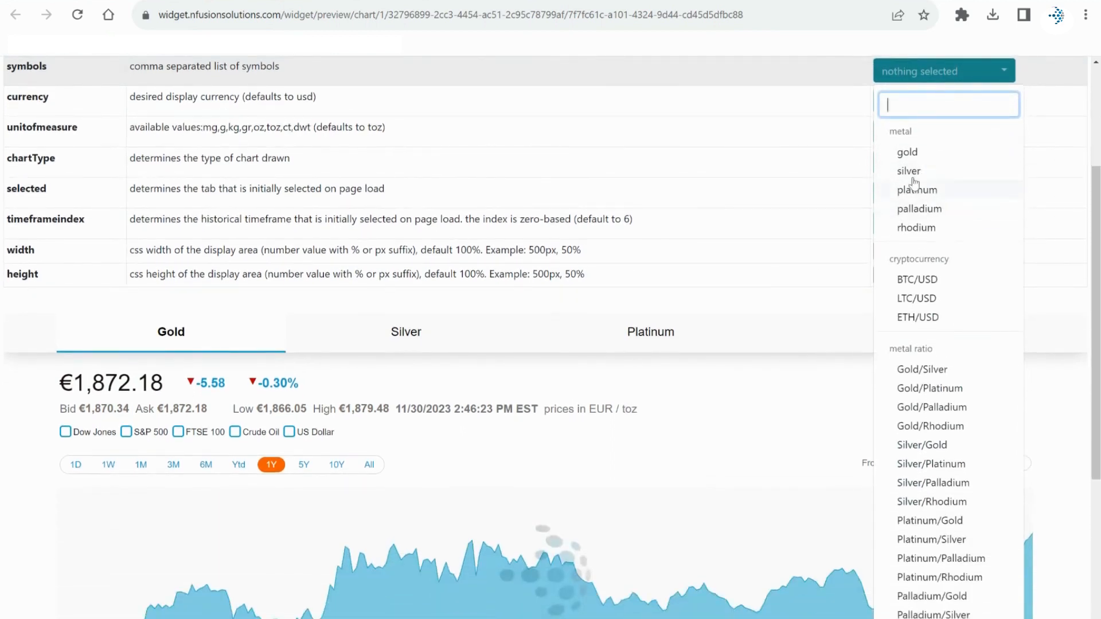
pyautogui.click(911, 153)
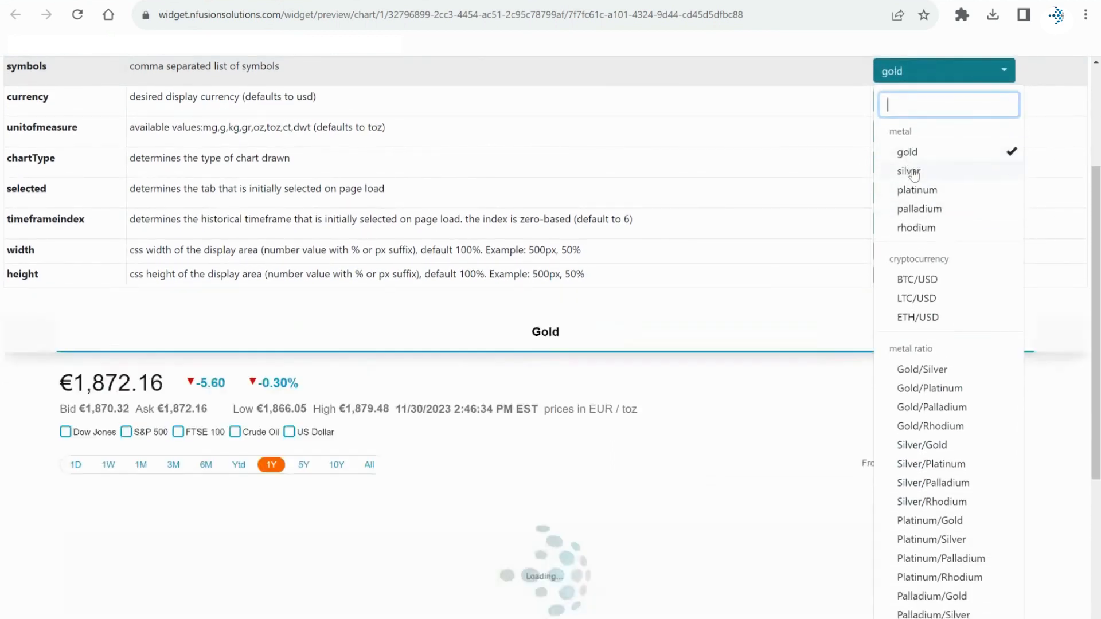
pyautogui.click(911, 171)
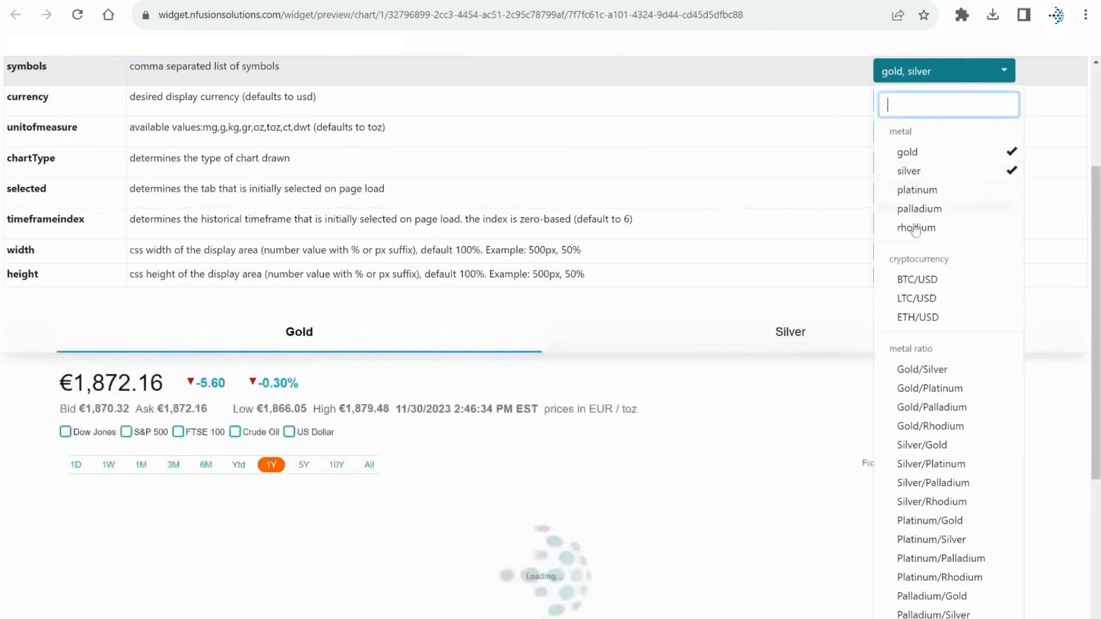
pyautogui.click(922, 372)
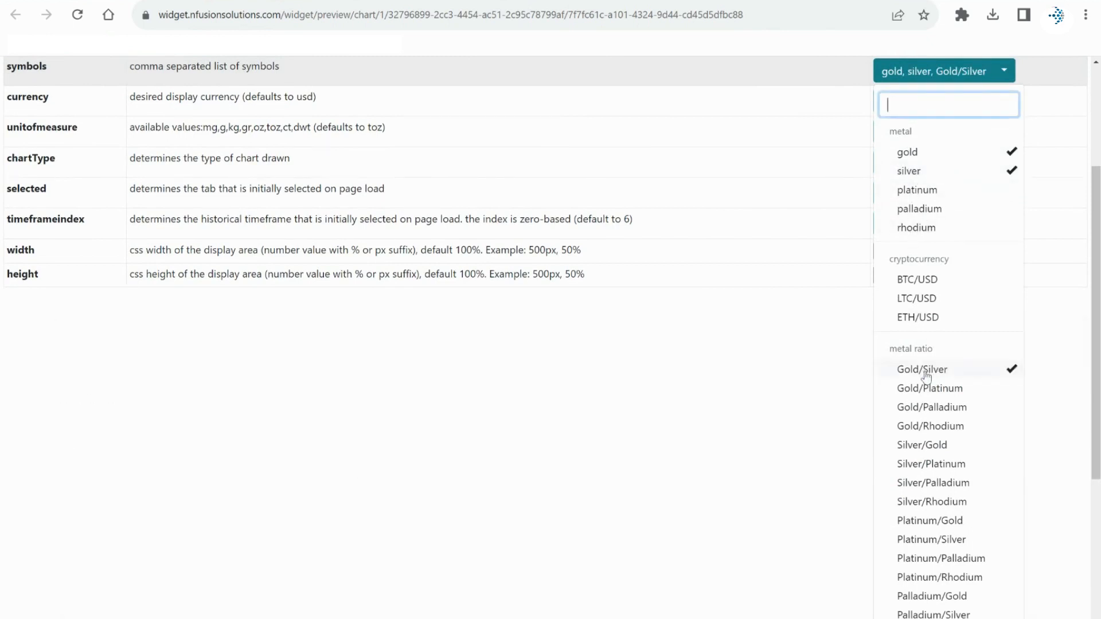
pyautogui.click(909, 76)
# Step: View the Silver and Gold/Silver charts in the preview, and return to the Gold chart
pyautogui.scroll(-1, 545, 189)
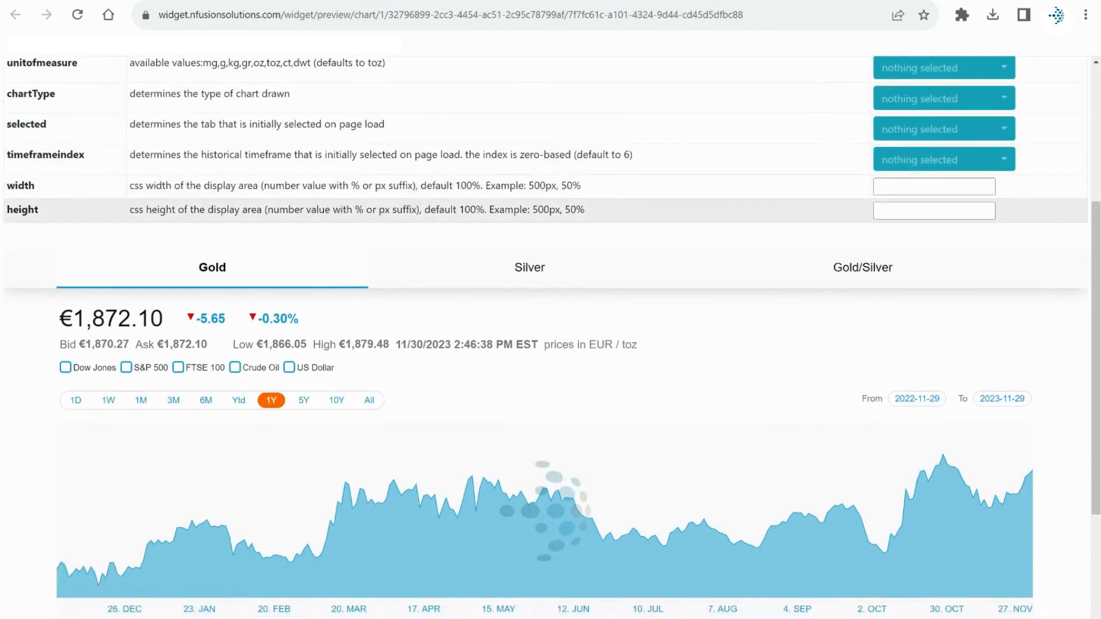
pyautogui.click(565, 277)
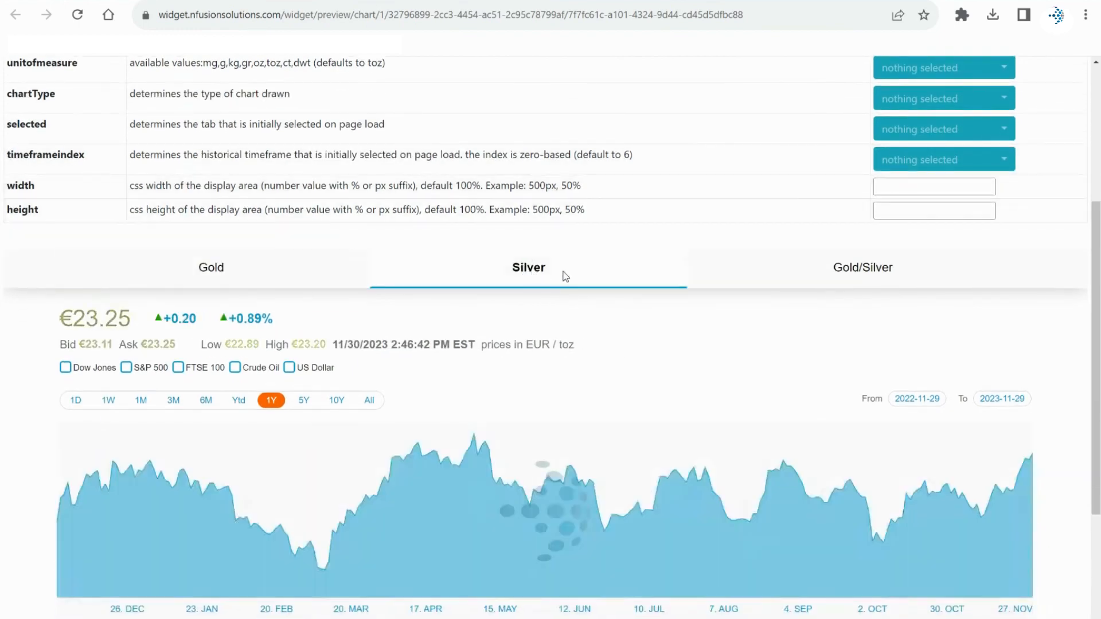
pyautogui.click(722, 279)
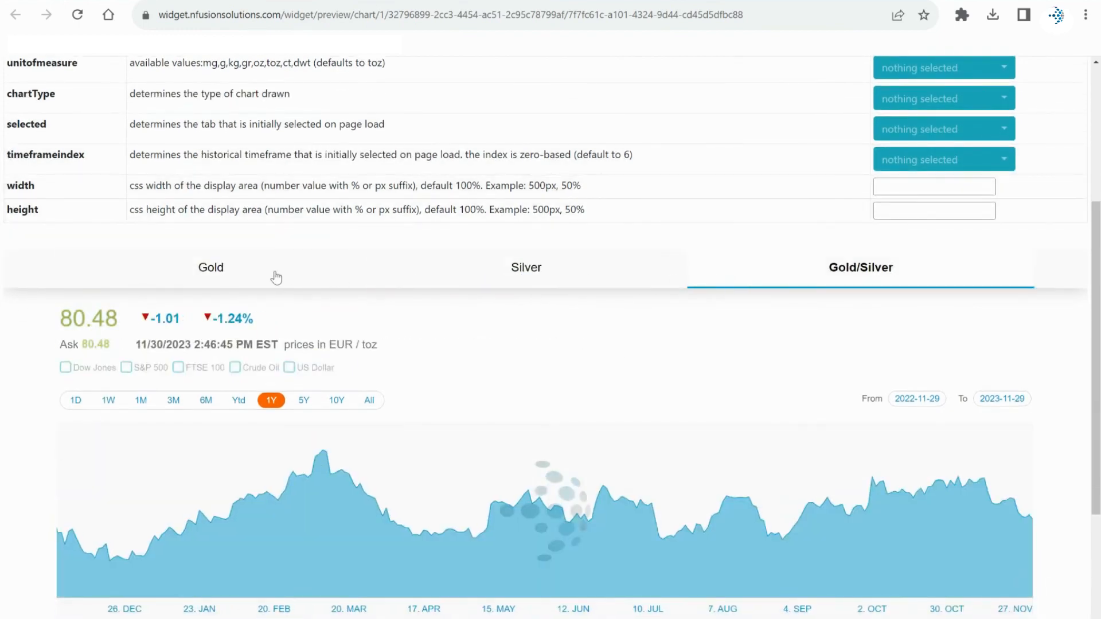
pyautogui.click(280, 277)
# Step: Collapse the embed options and examine the symbols query string at the end of the embed script's URL
pyautogui.scroll(1, 280, 277)
pyautogui.scroll(3, 545, 310)
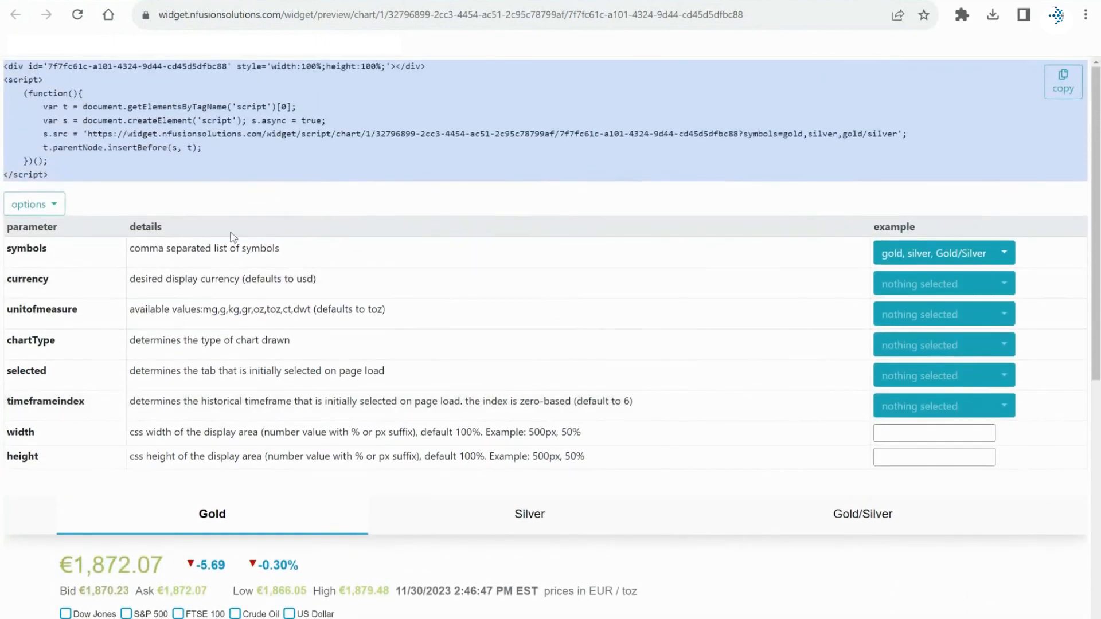
pyautogui.click(57, 205)
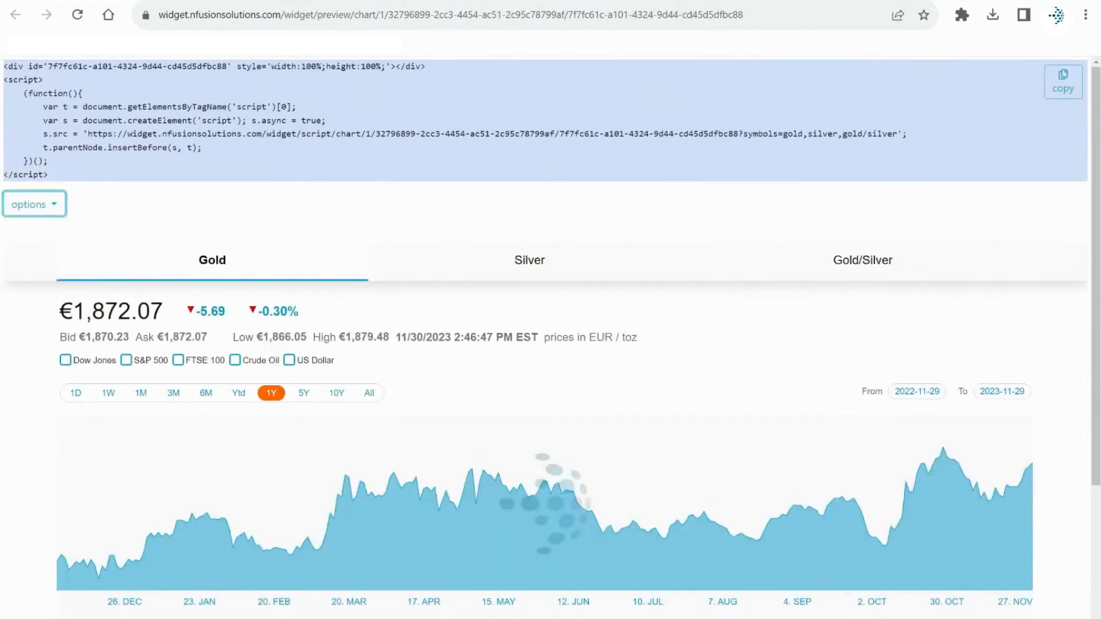
pyautogui.moveTo(739, 134); pyautogui.dragTo(898, 134)
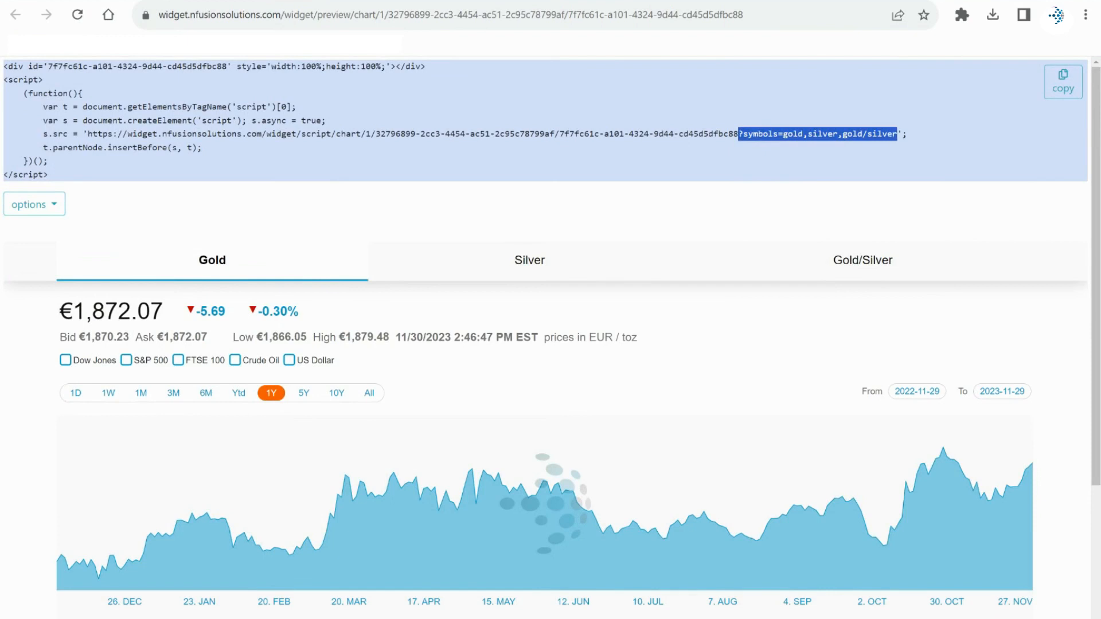
pyautogui.click(867, 177)
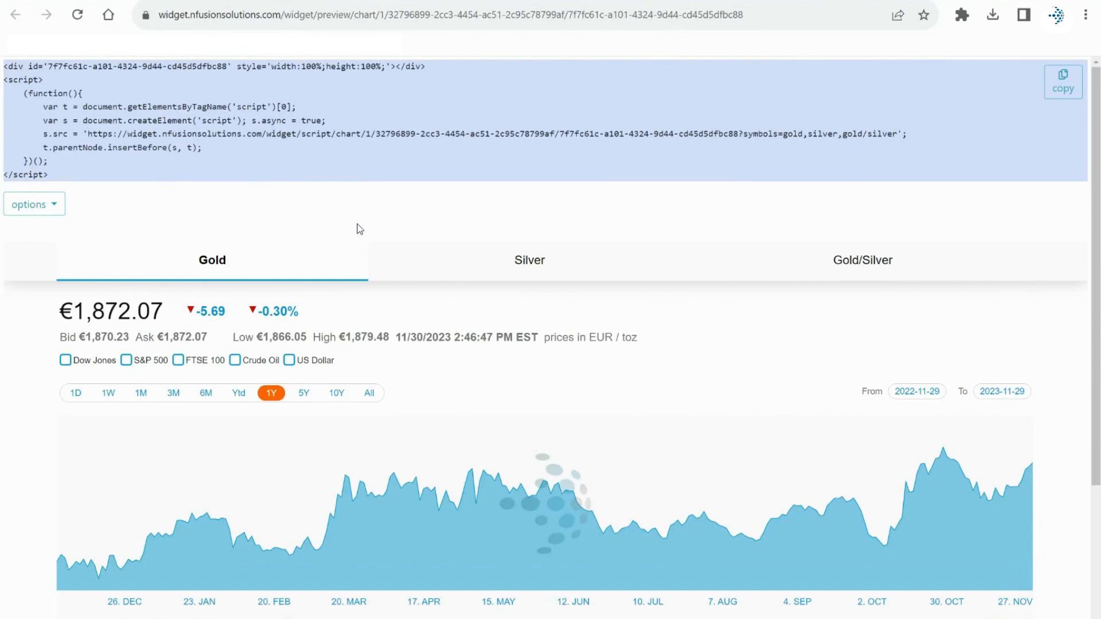
# Step: Copy the complete chart widget embed code, including the symbols parameter, and clear the text selection
pyautogui.scroll(-1, 359, 230)
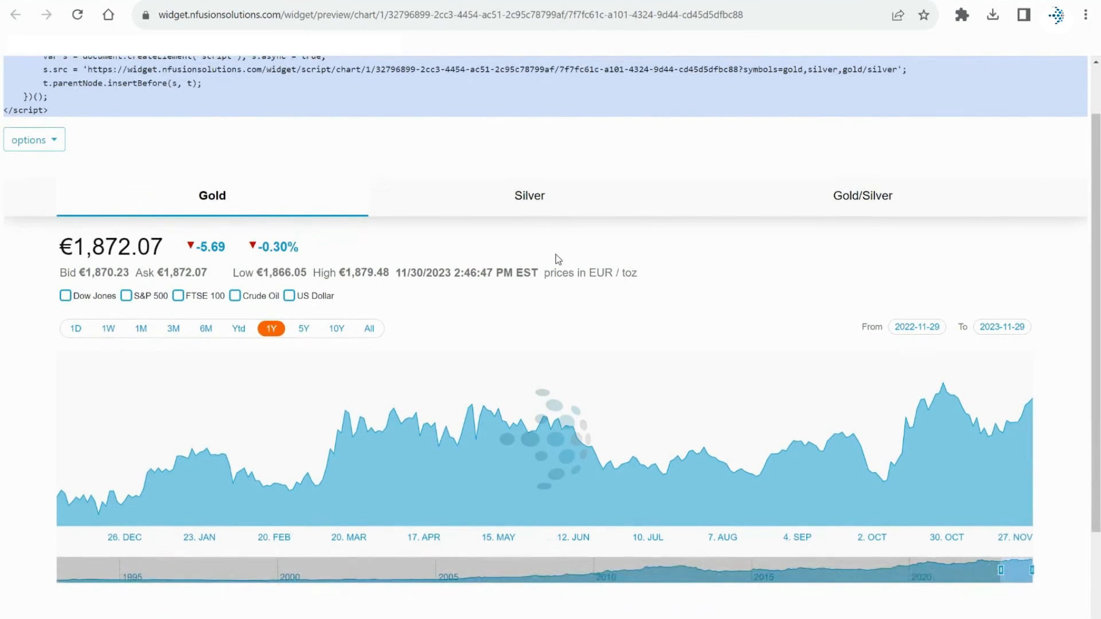
pyautogui.scroll(1, 721, 265)
pyautogui.click(1063, 86)
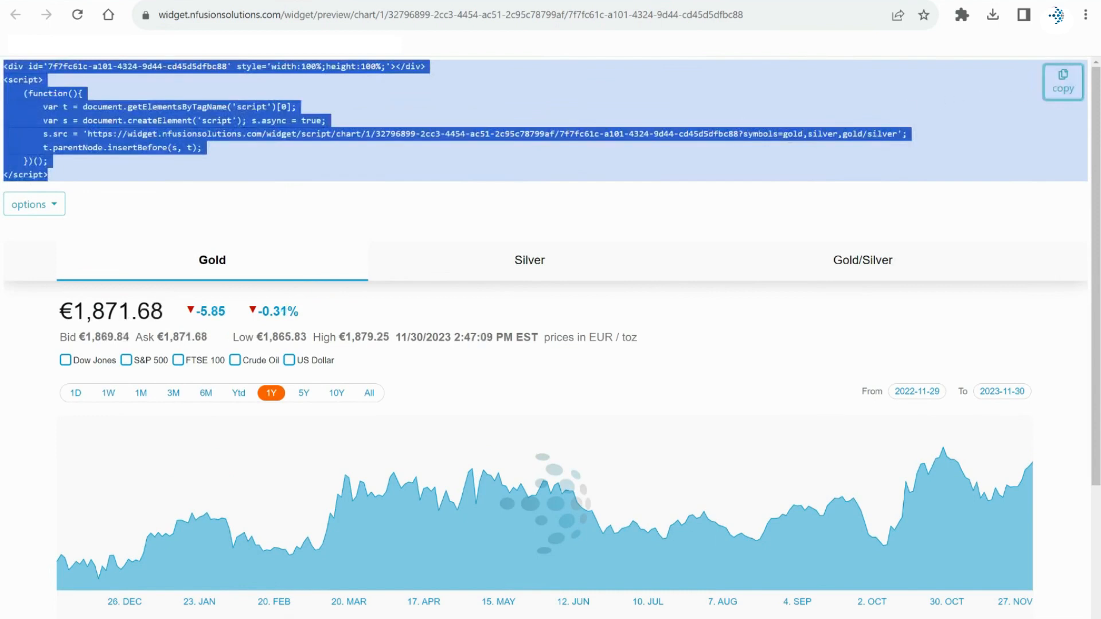
pyautogui.click(347, 148)
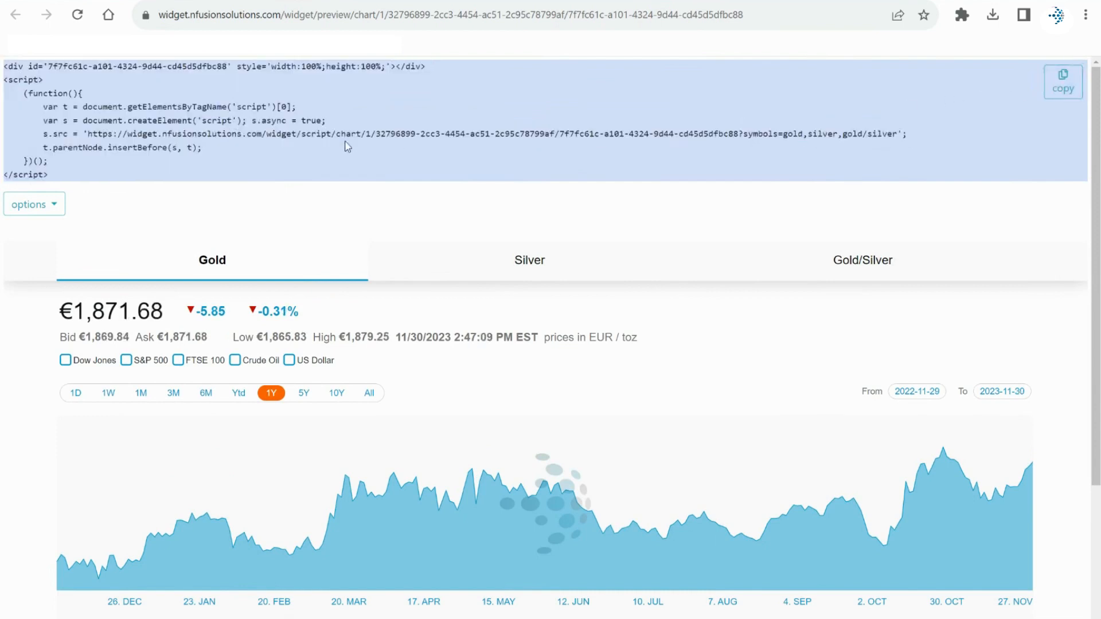